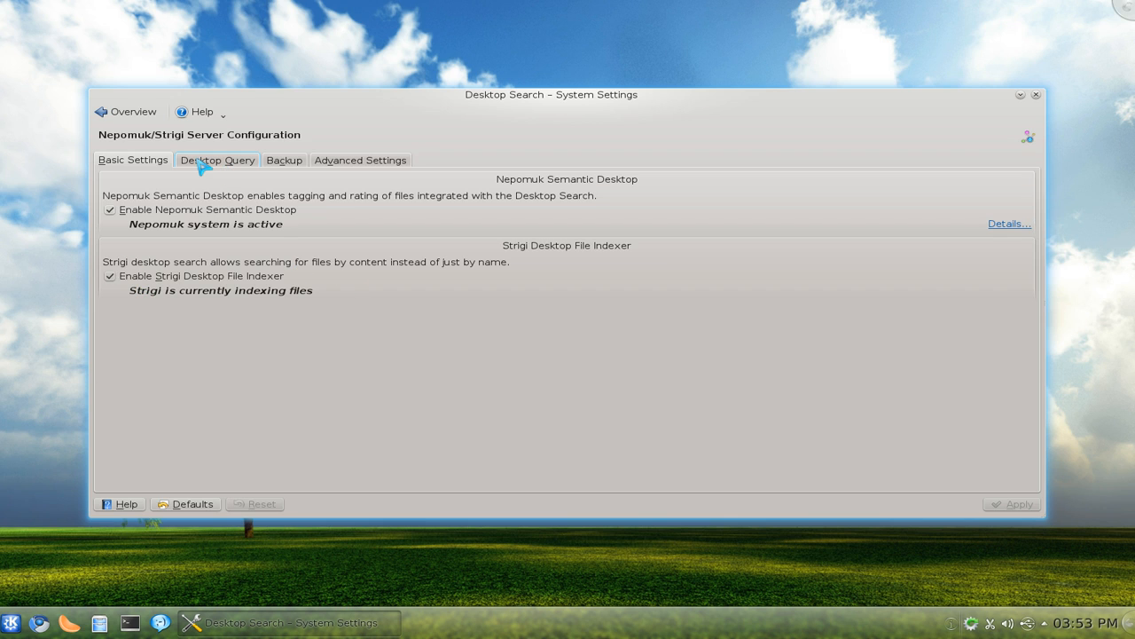
Open the index folder customization from the Desktop Query settings and enlarge its dialog to review the folder tree.
click(228, 169)
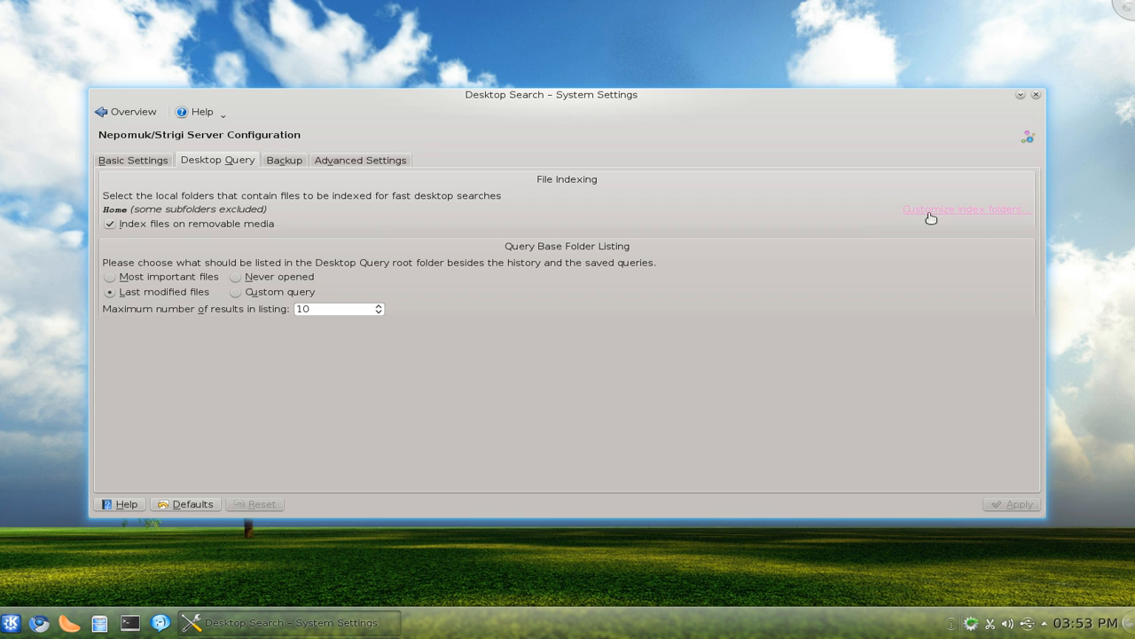
click(990, 215)
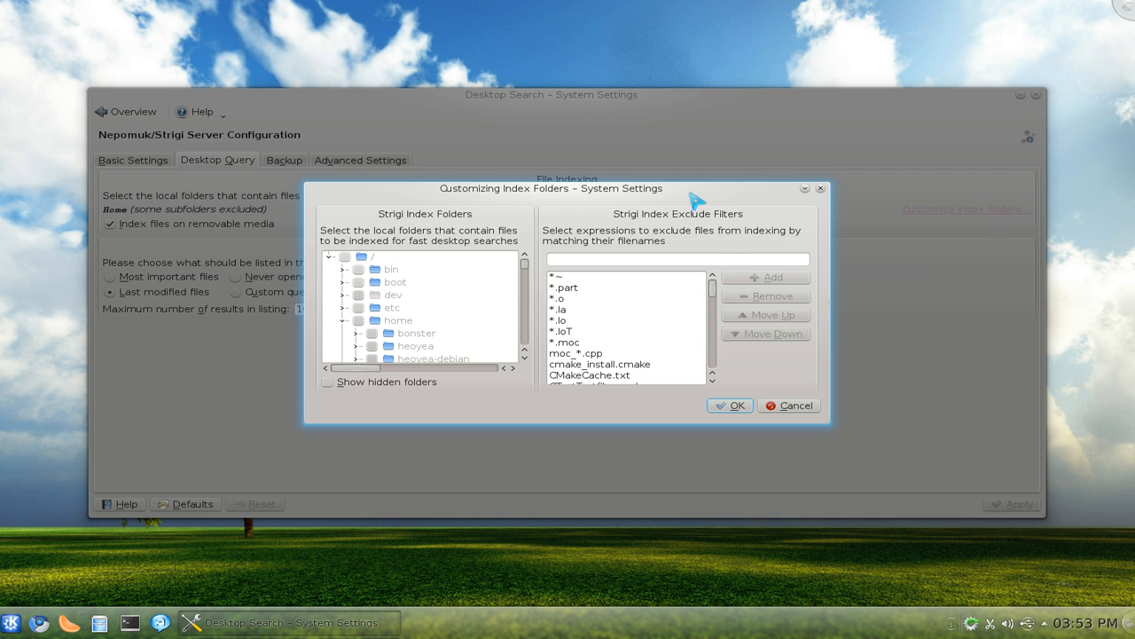
drag(828, 405, 992, 559)
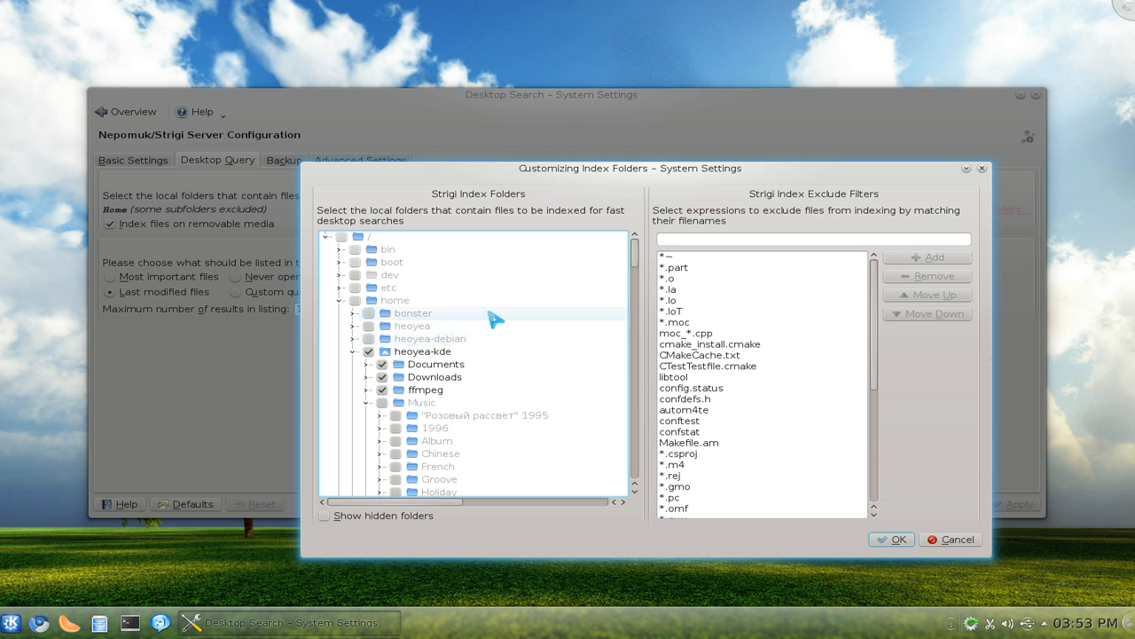
drag(635, 257, 637, 274)
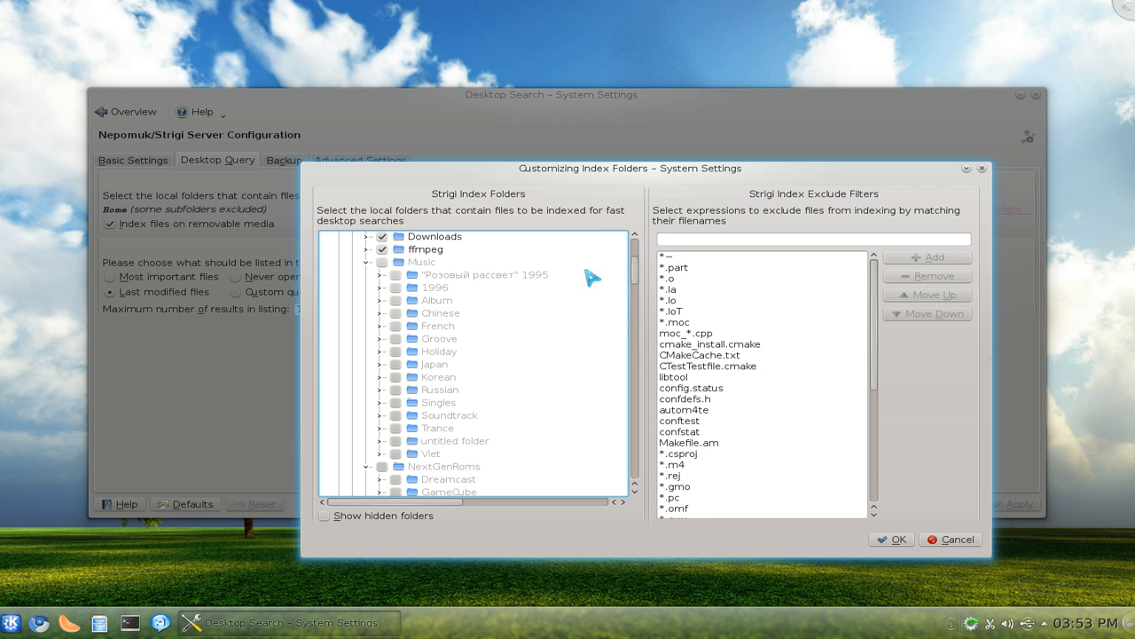
Collapse the Music and NextGenRoms folders while reviewing the Strigi index folders, and leave the customization without saving.
click(366, 262)
scroll(369, 289, up, 2)
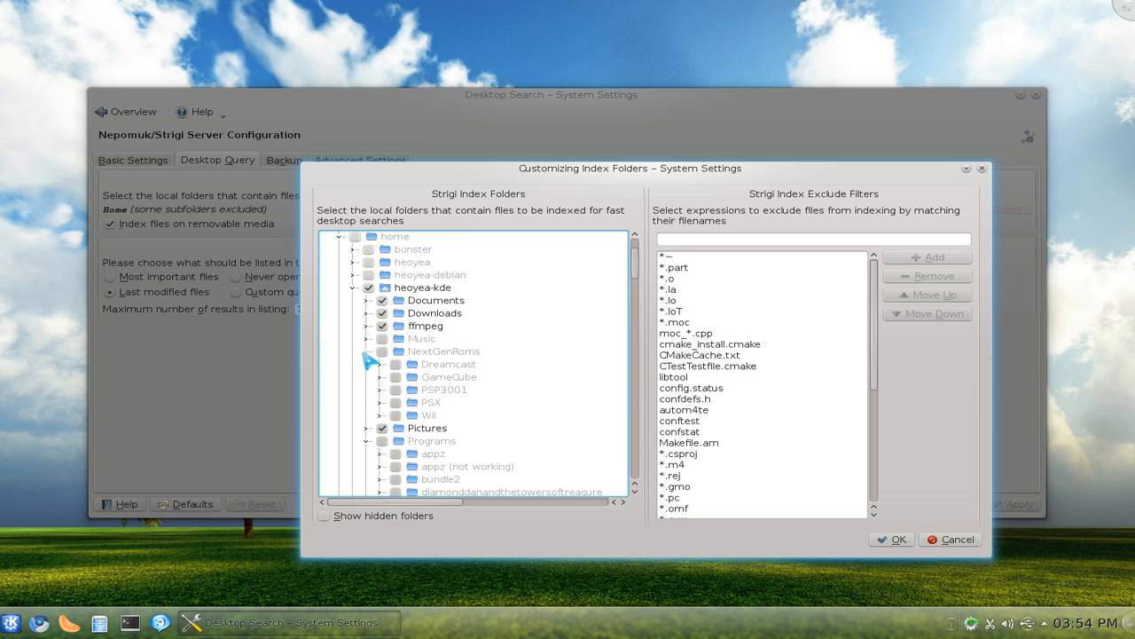
click(367, 351)
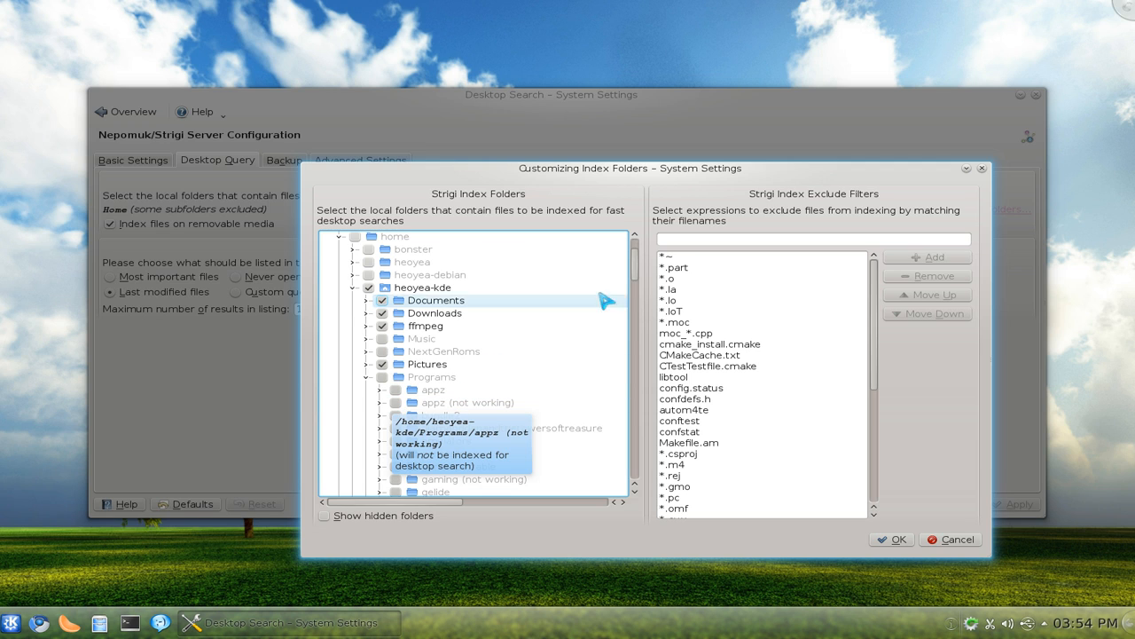
scroll(641, 286, down, 1)
scroll(641, 285, down, 1)
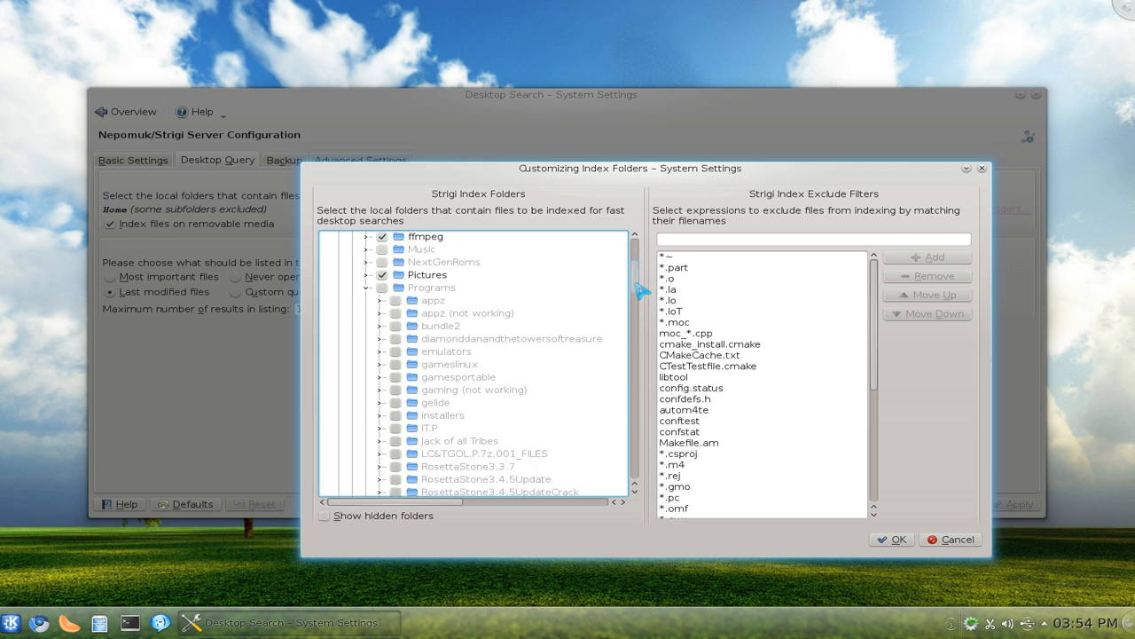
drag(635, 286, 600, 278)
click(782, 238)
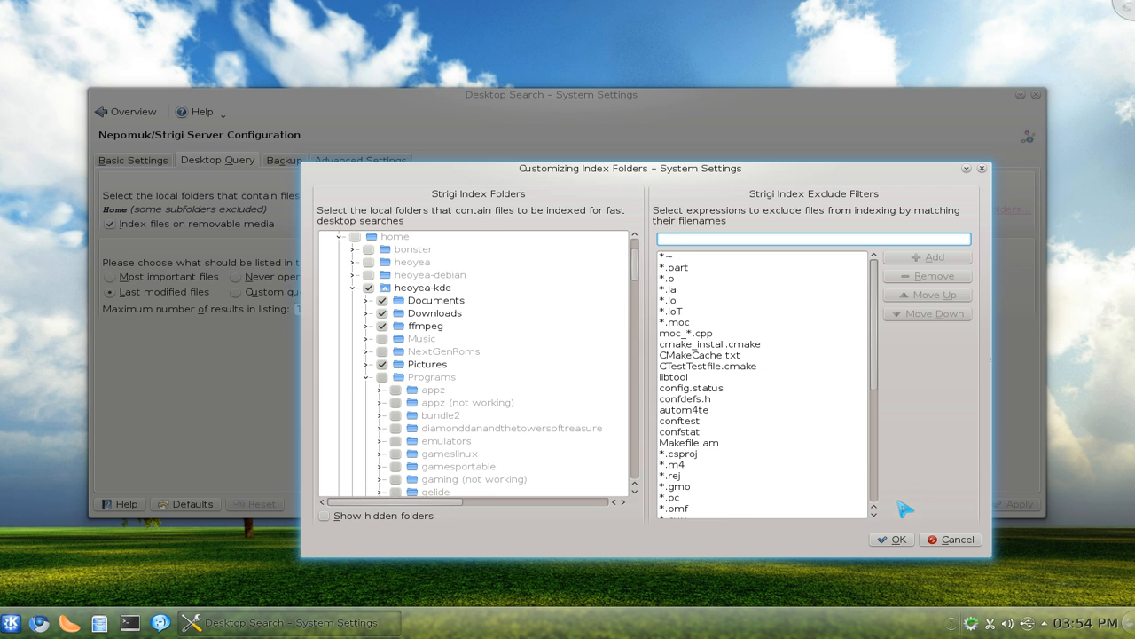
click(943, 545)
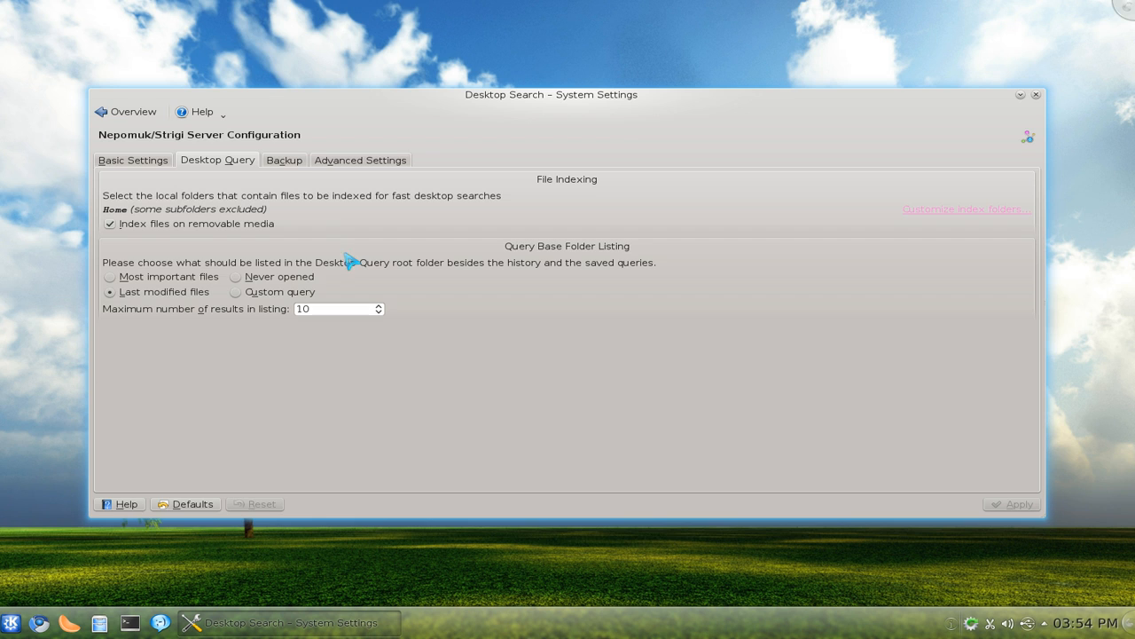
Review the desktop search's backup and memory usage settings, and close System Settings.
click(285, 165)
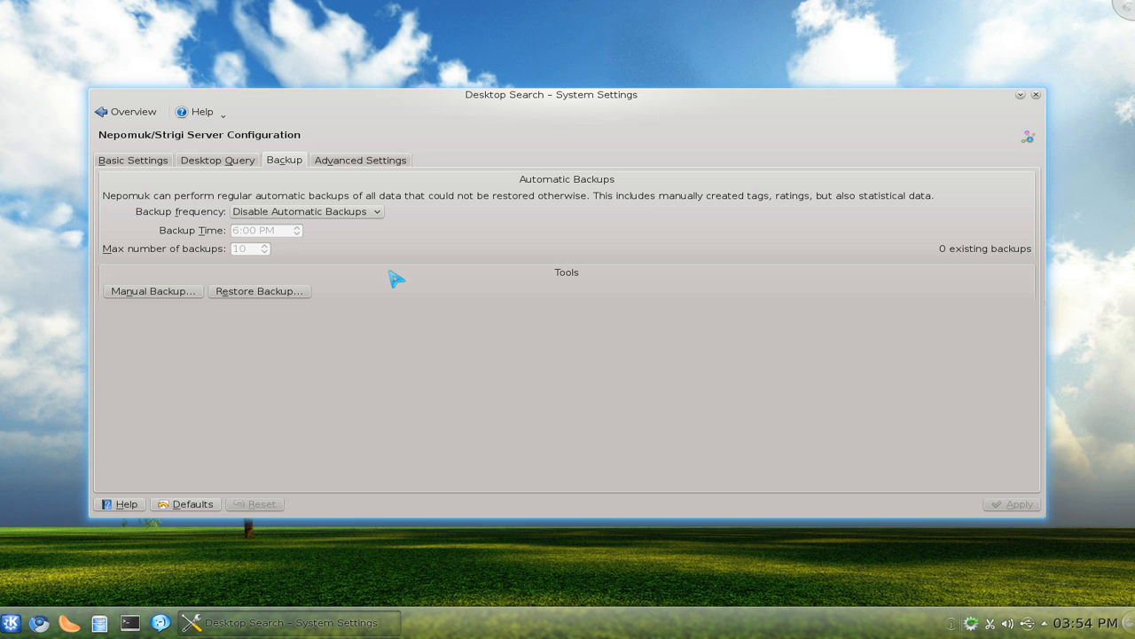
click(369, 171)
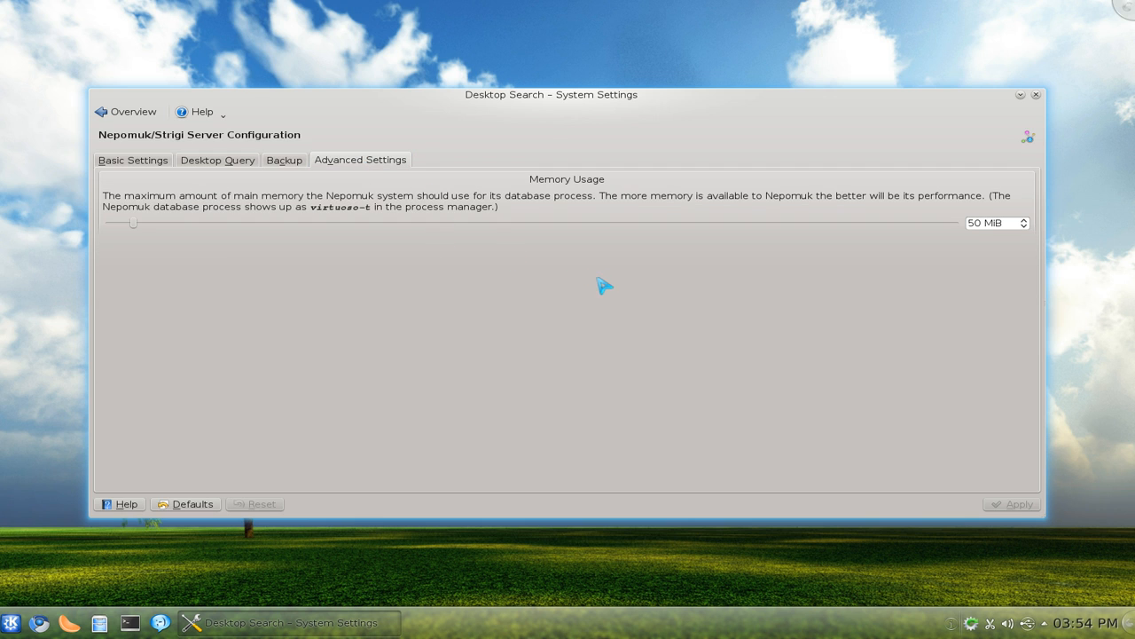
click(979, 227)
click(133, 113)
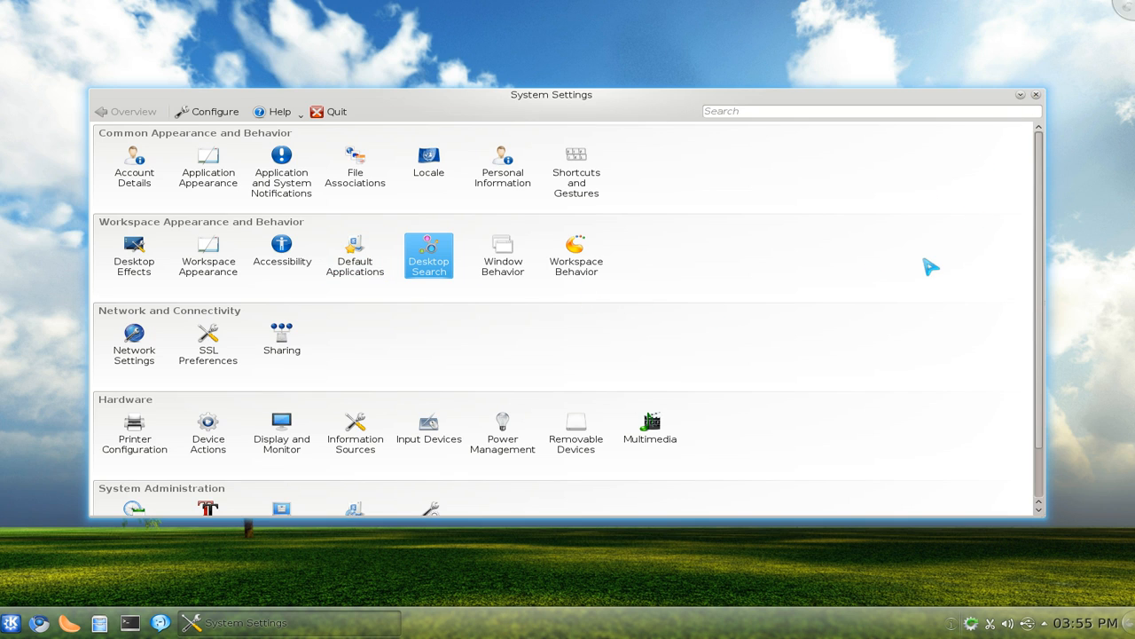
click(1037, 95)
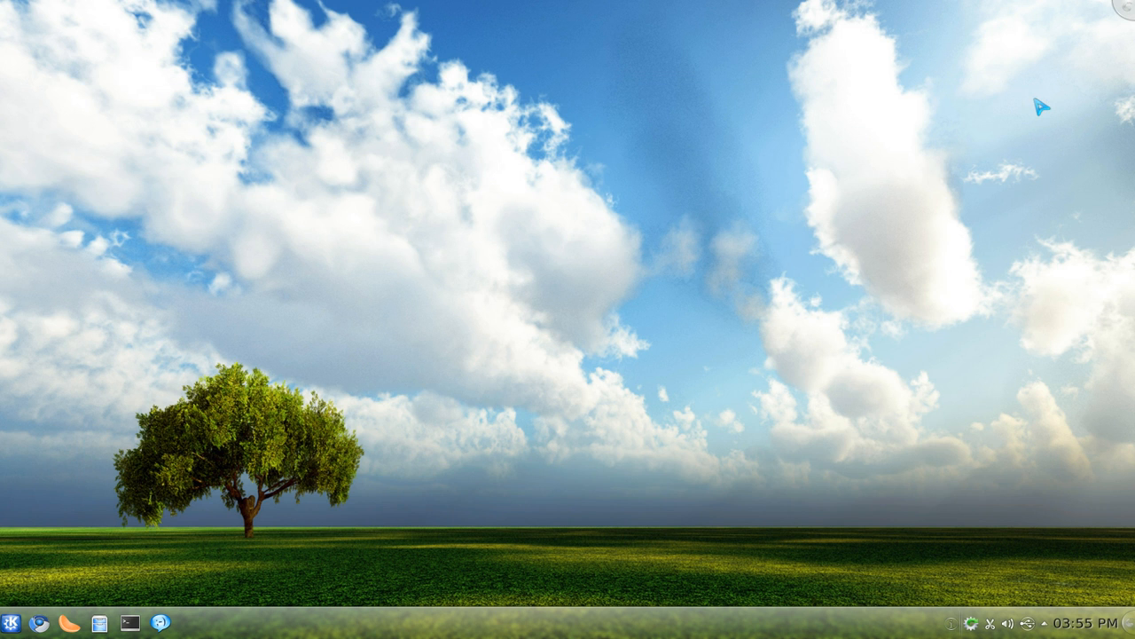
Open the home folder in Dolphin and give app.log a five-star rating.
click(103, 627)
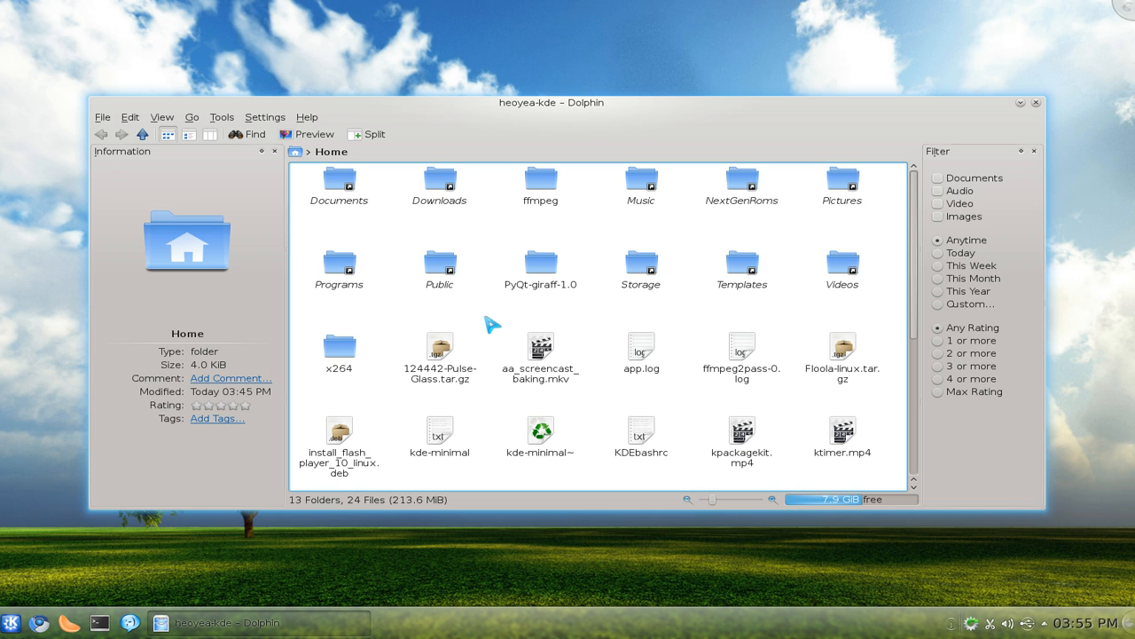
click(656, 360)
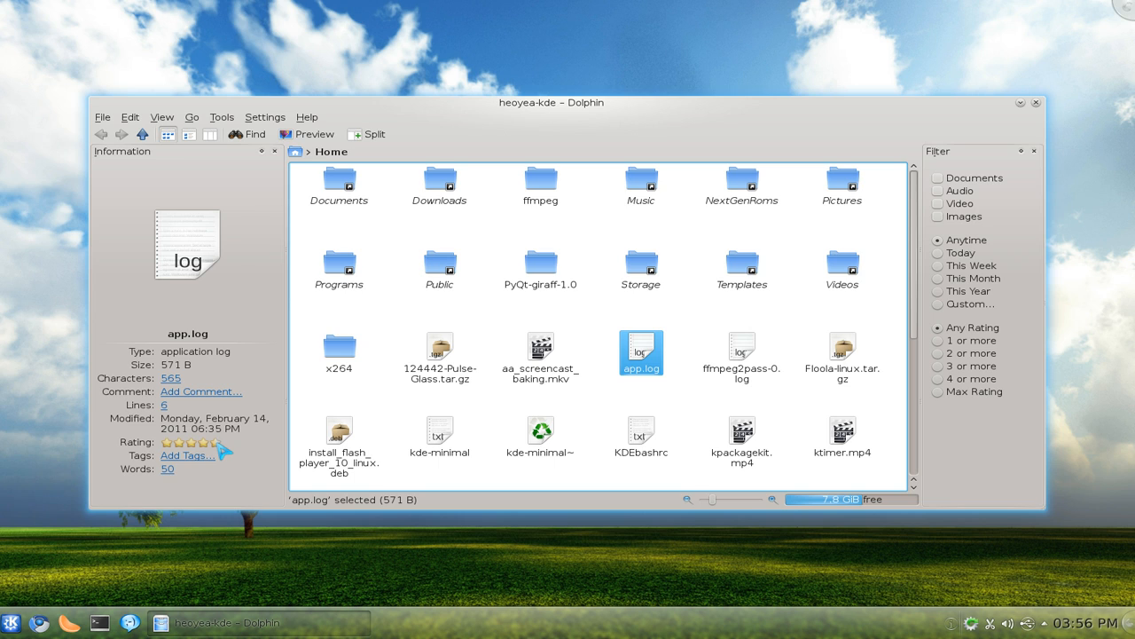
click(217, 442)
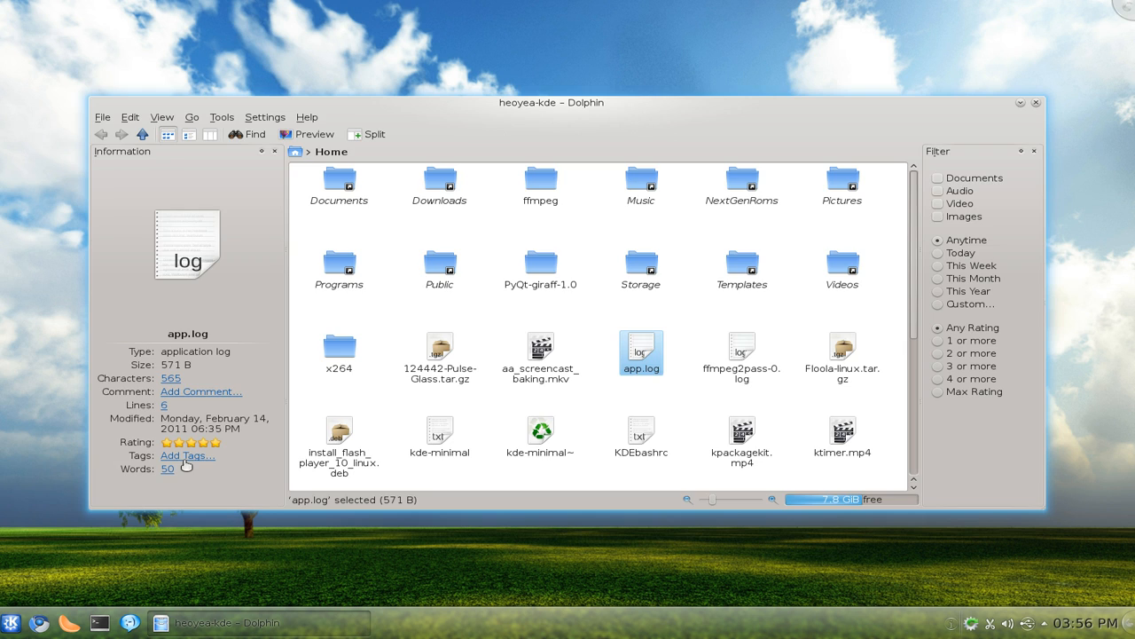
Create the tag "youtube" and apply it to app.log.
click(185, 456)
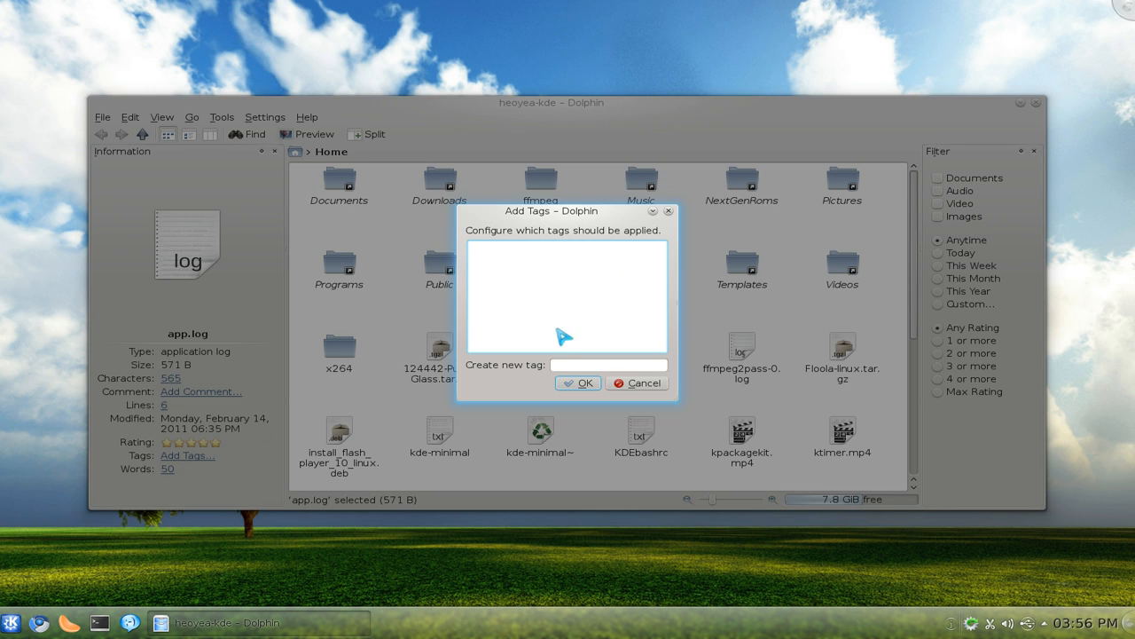
click(565, 364)
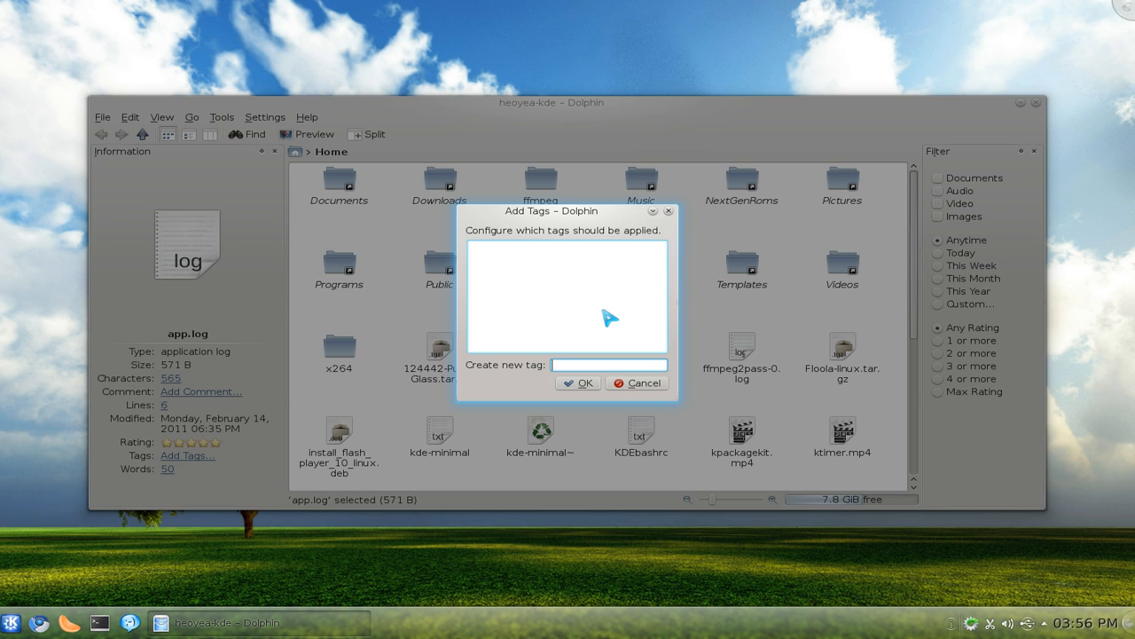
text(youtube)
click(572, 386)
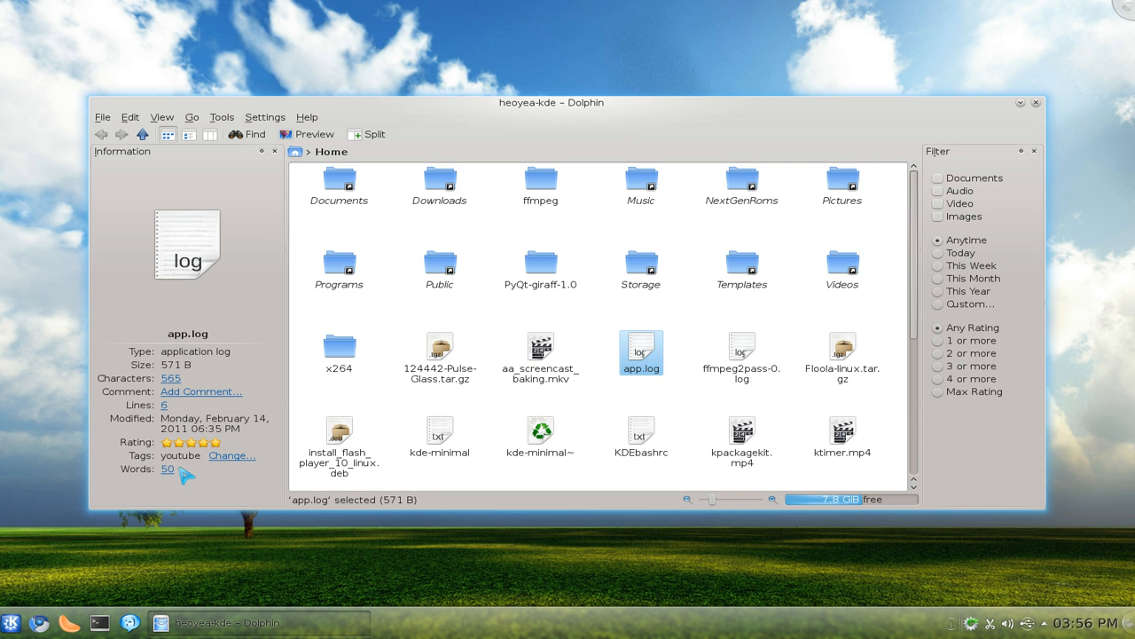
Add the comment "junk file" to app.log and deselect the file.
click(201, 391)
click(579, 284)
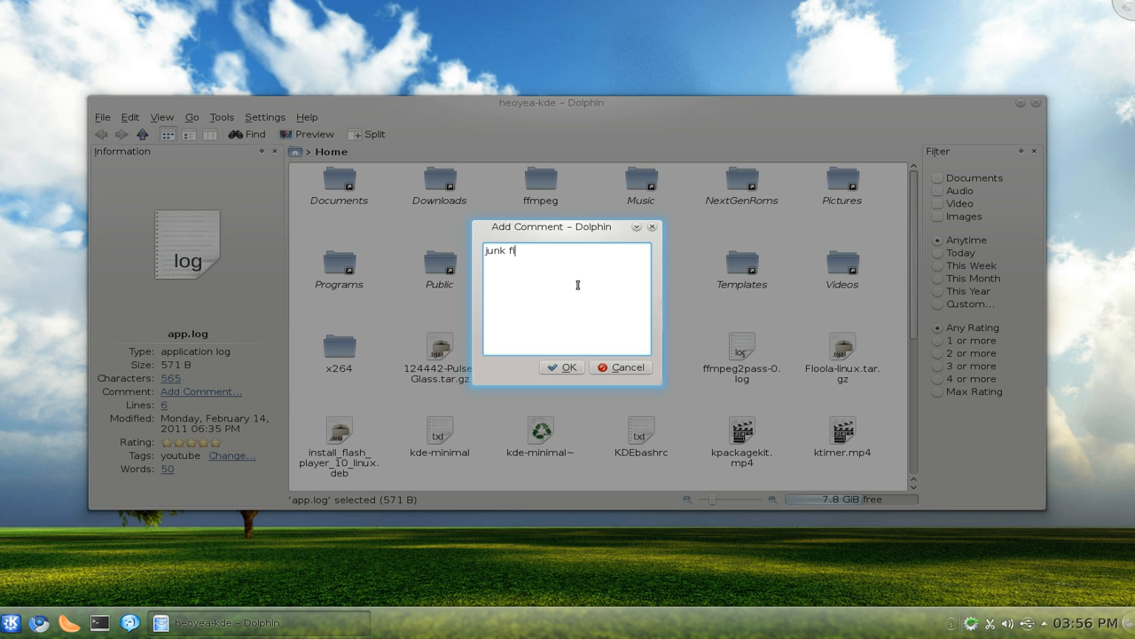
click(562, 369)
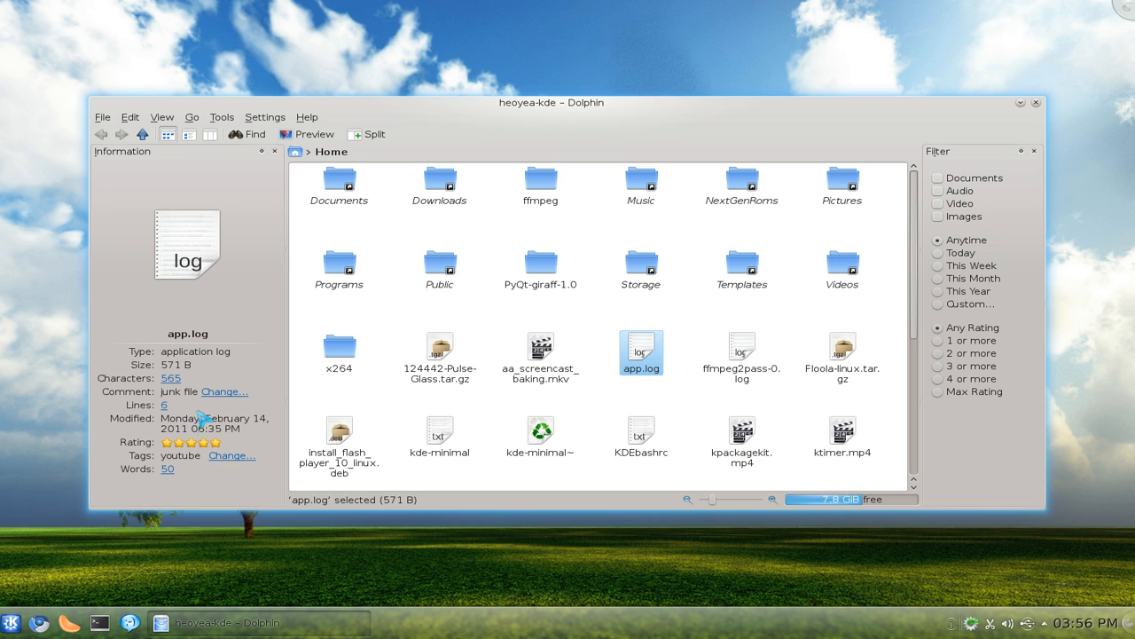
click(610, 404)
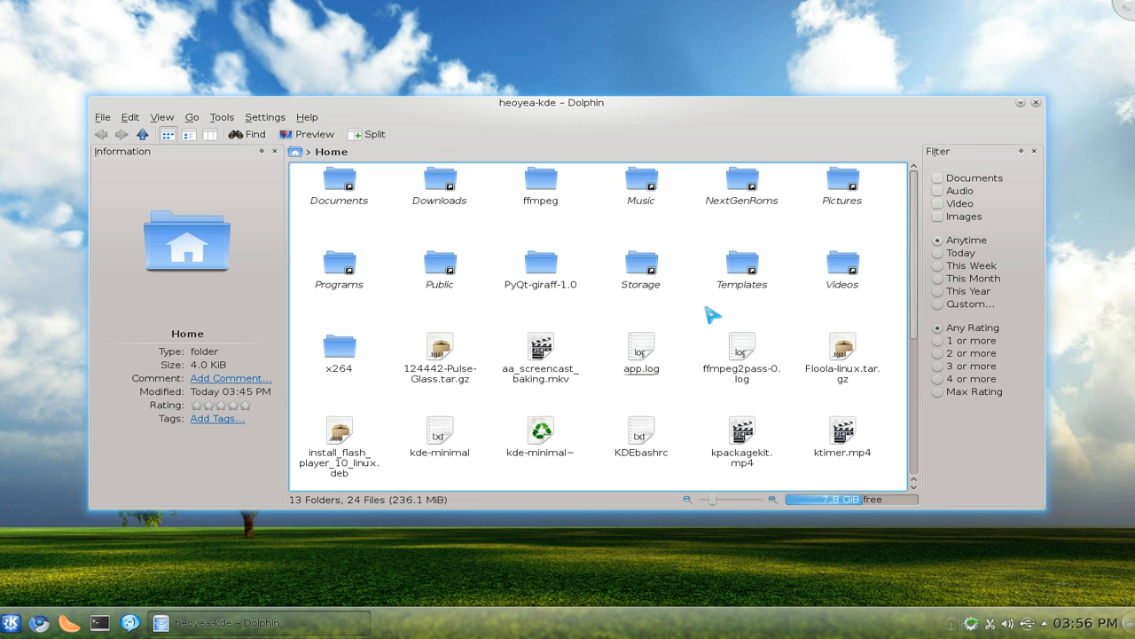
Search everywhere for files with "ffmpeg" in their filename.
click(248, 135)
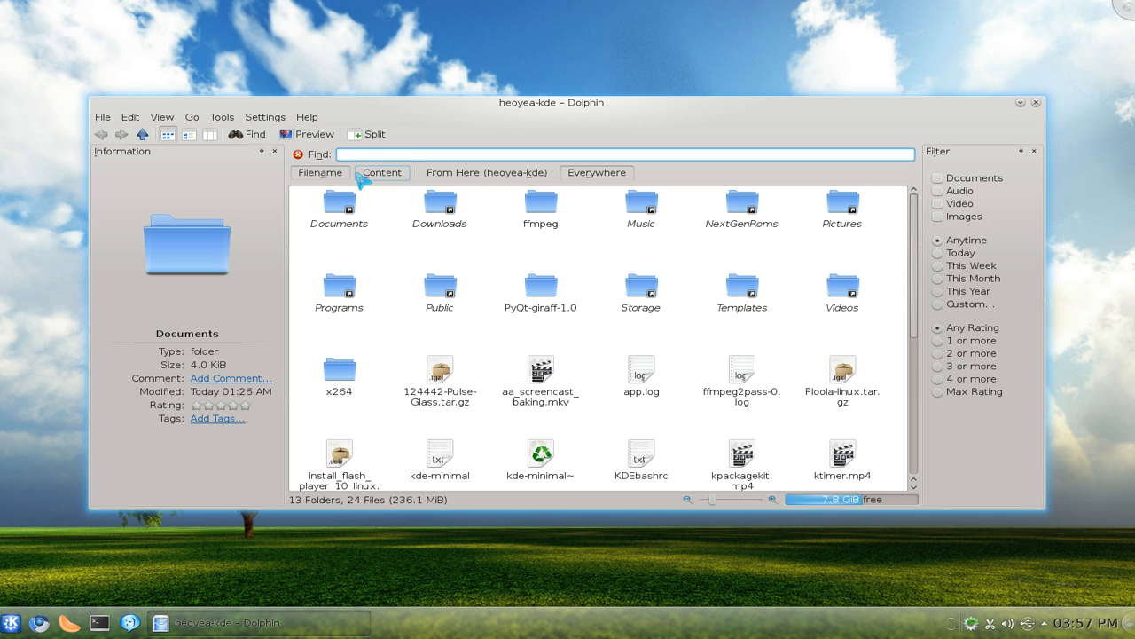
click(575, 174)
text(ffmpeg)
key(Return)
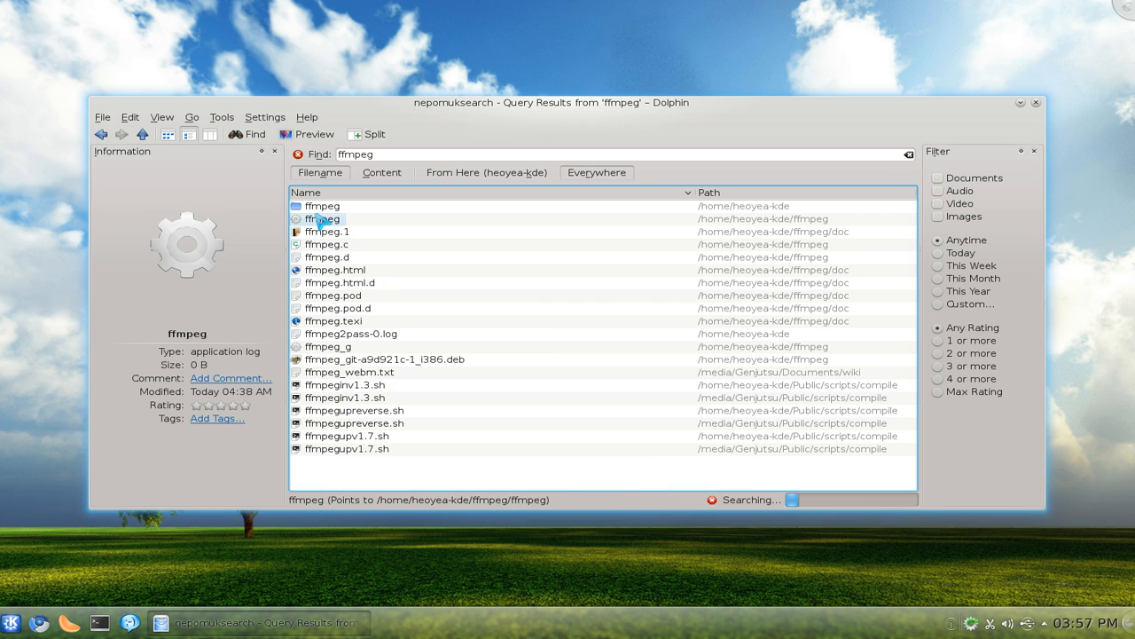
Switch the ffmpeg search to file contents and stop it after selecting adtsenc.c in the results.
click(385, 180)
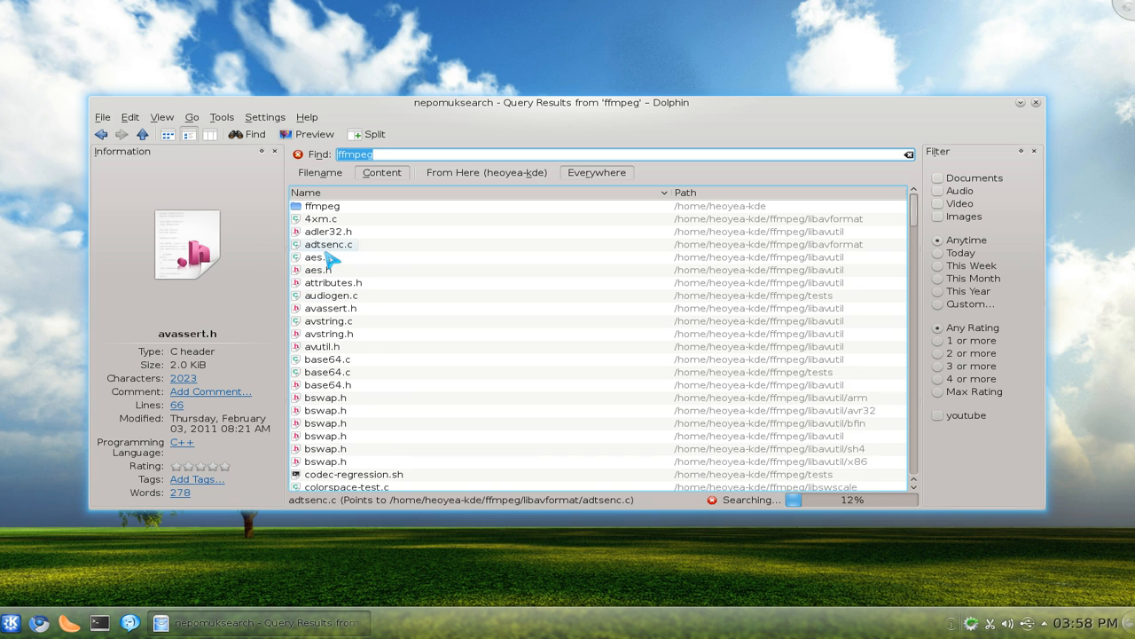
click(329, 252)
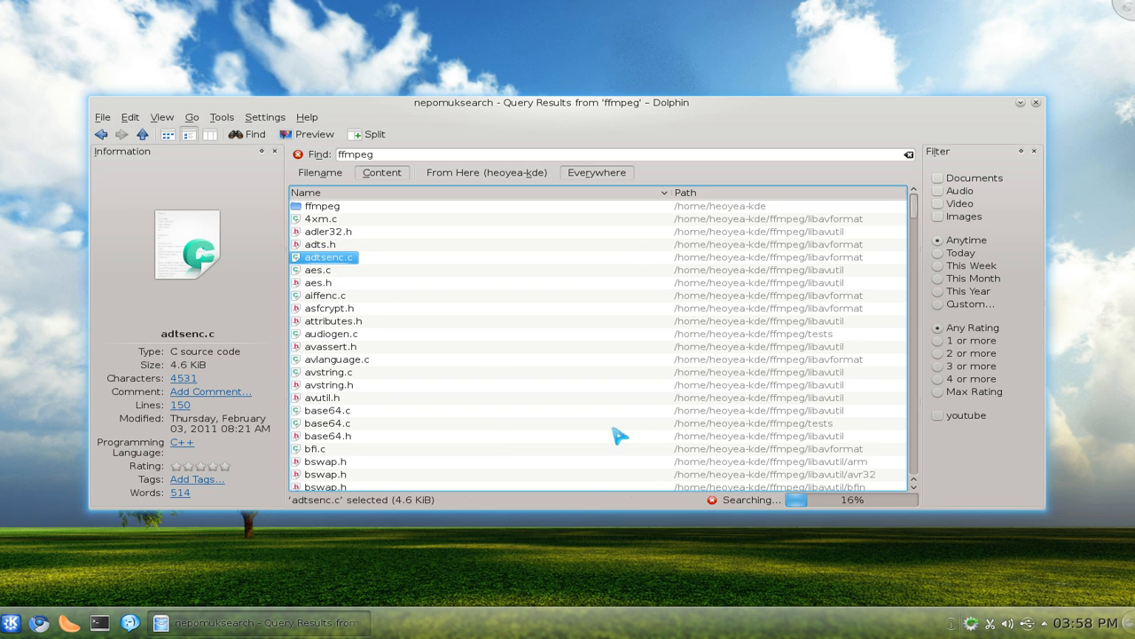
click(712, 503)
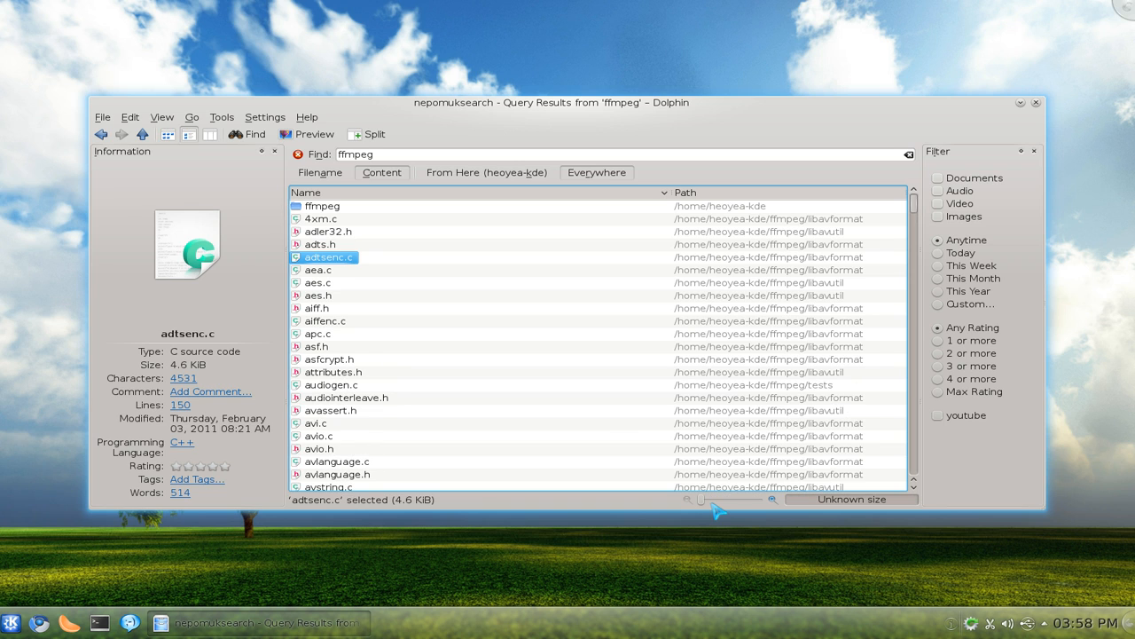
Open adtsenc.c in Kate to find "ffmpeg" in its text, and quit the editor.
click(334, 261)
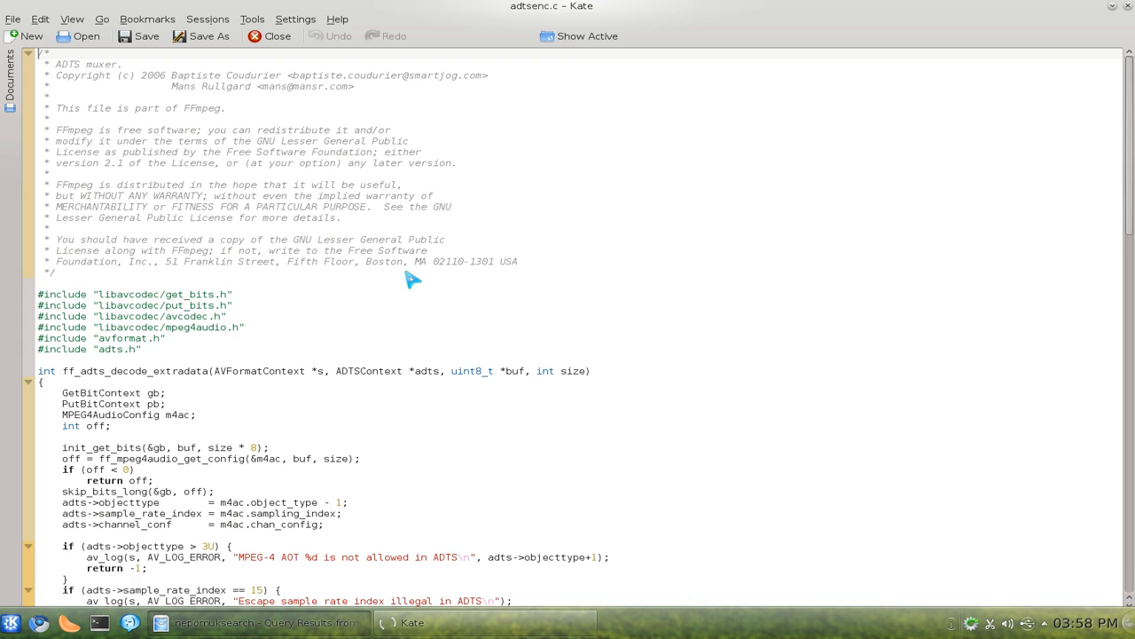
click(569, 236)
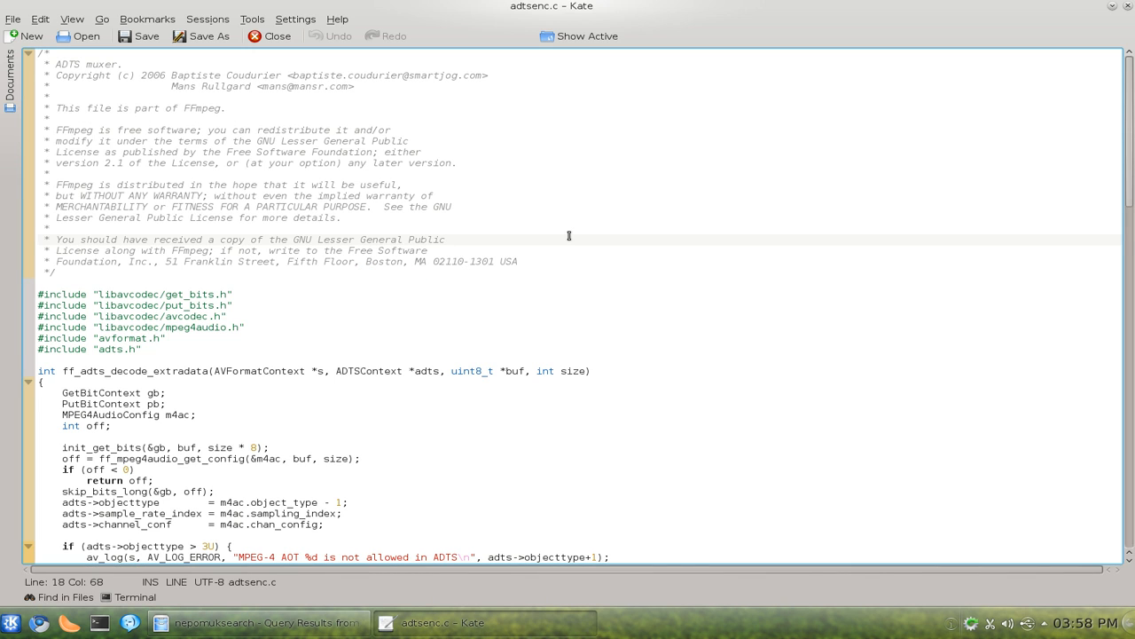
key(ctrl+f)
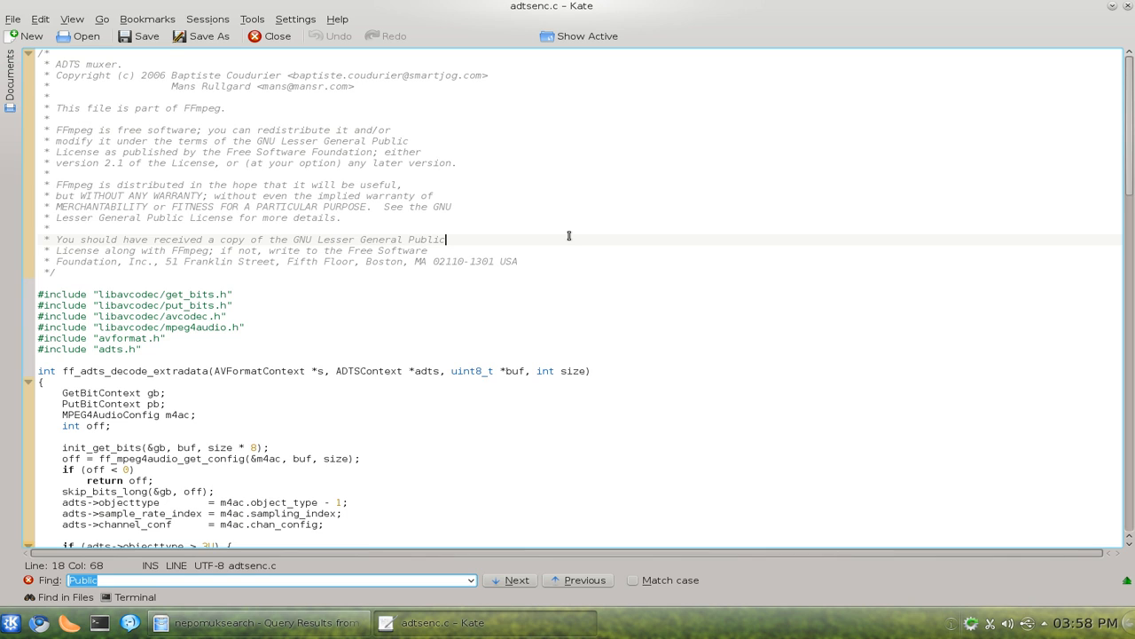
text(ffmpeg)
key(Return)
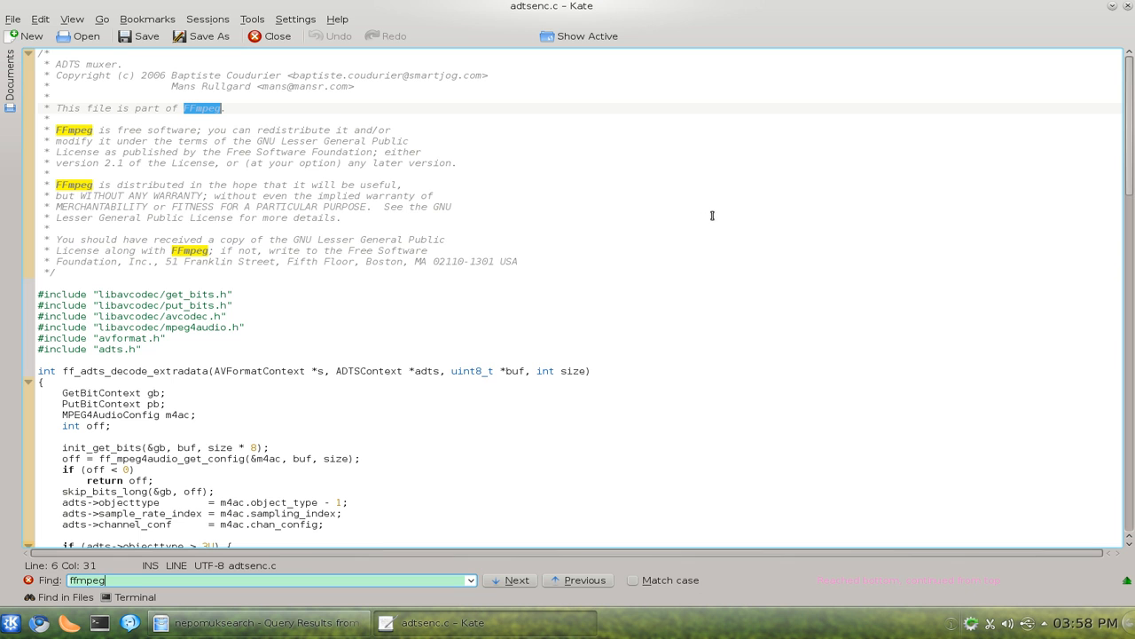
key(ctrl+q)
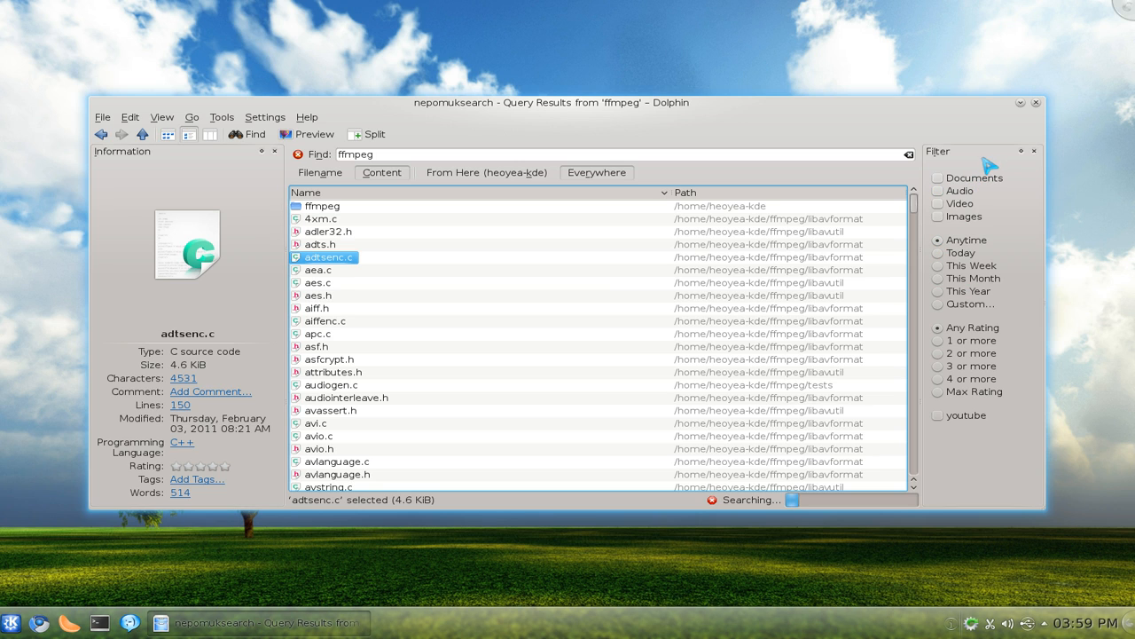
Hide the Filter panel, and show it again beside the search results.
click(1034, 151)
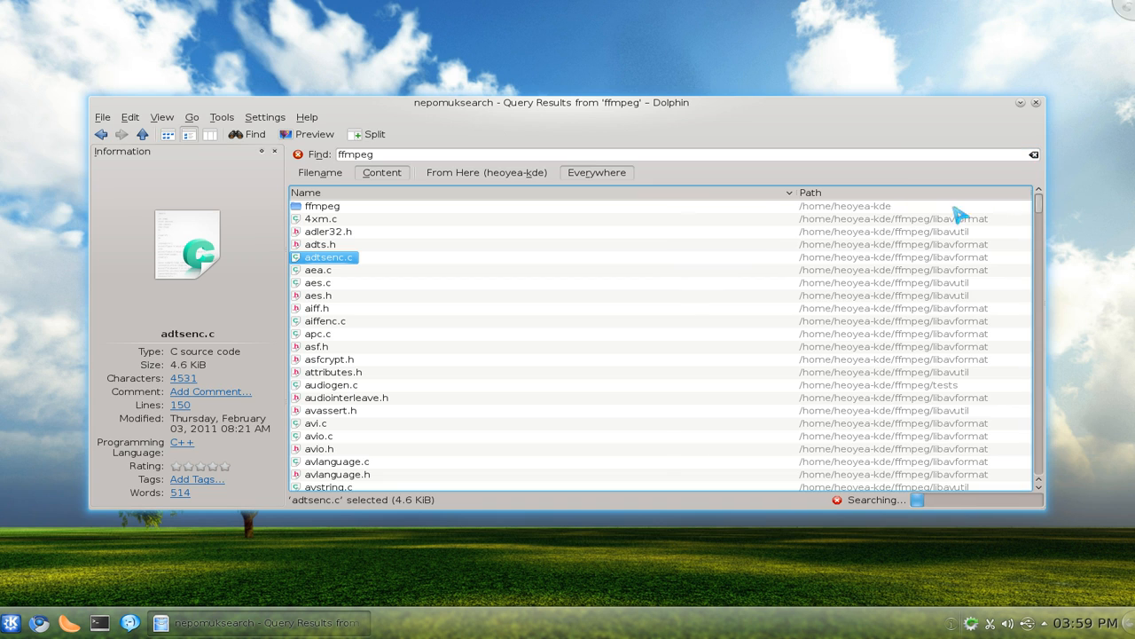
click(229, 119)
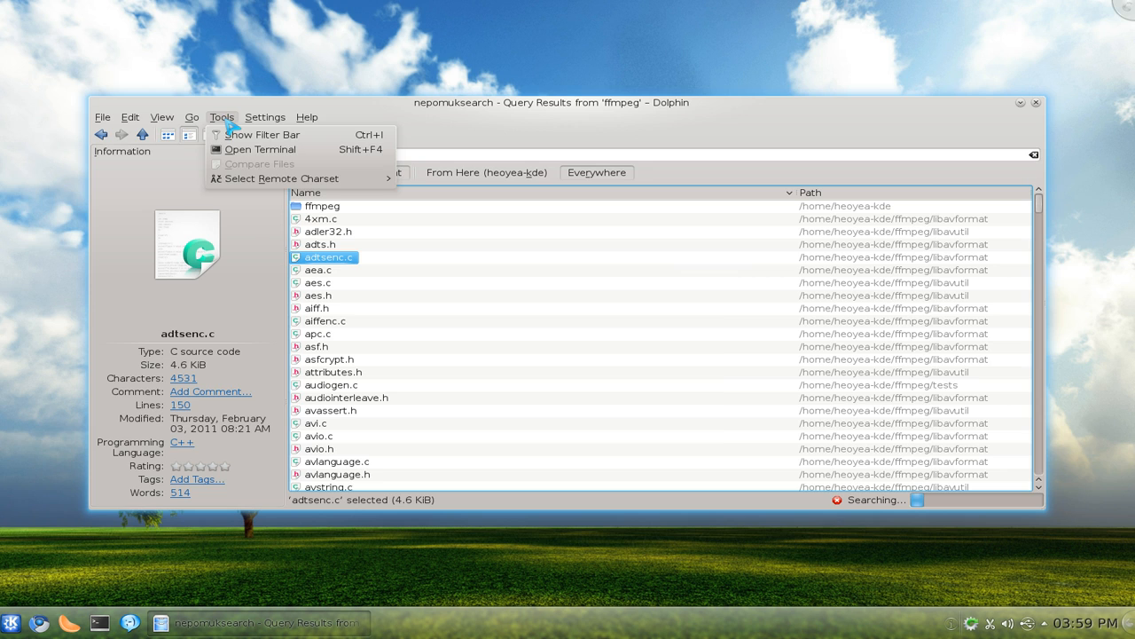
mouse_move(164, 121)
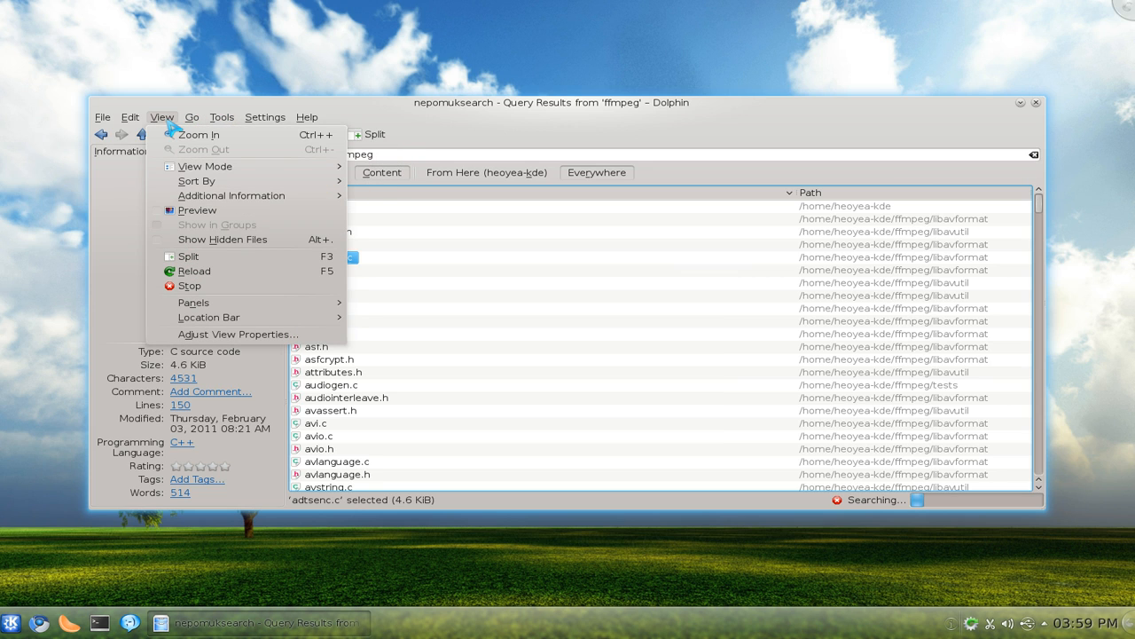
mouse_move(222, 302)
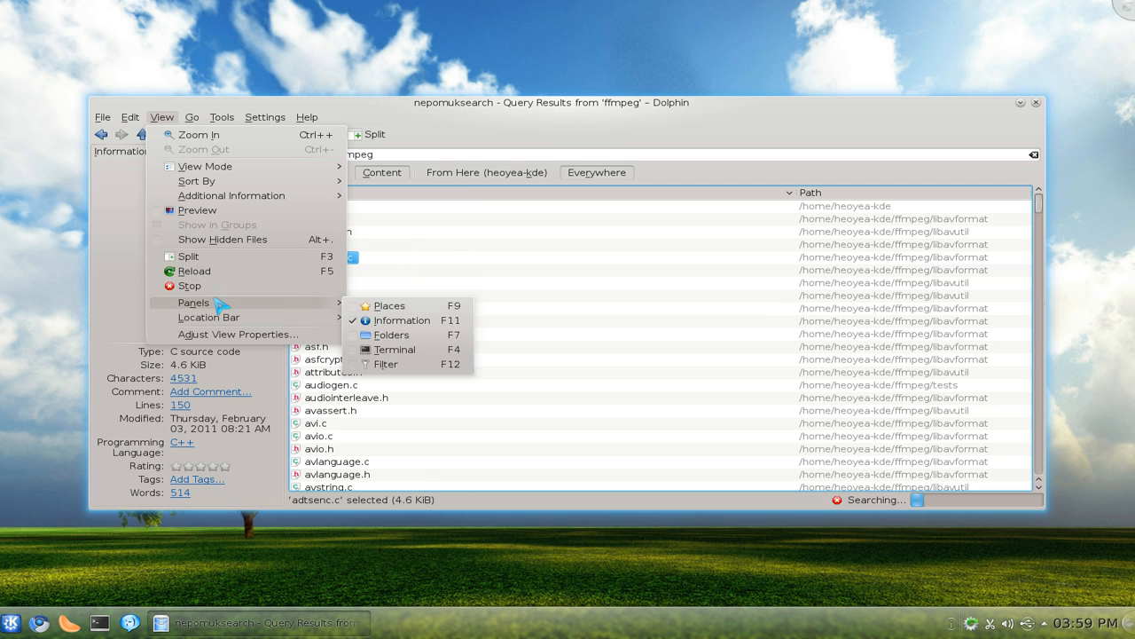
click(386, 364)
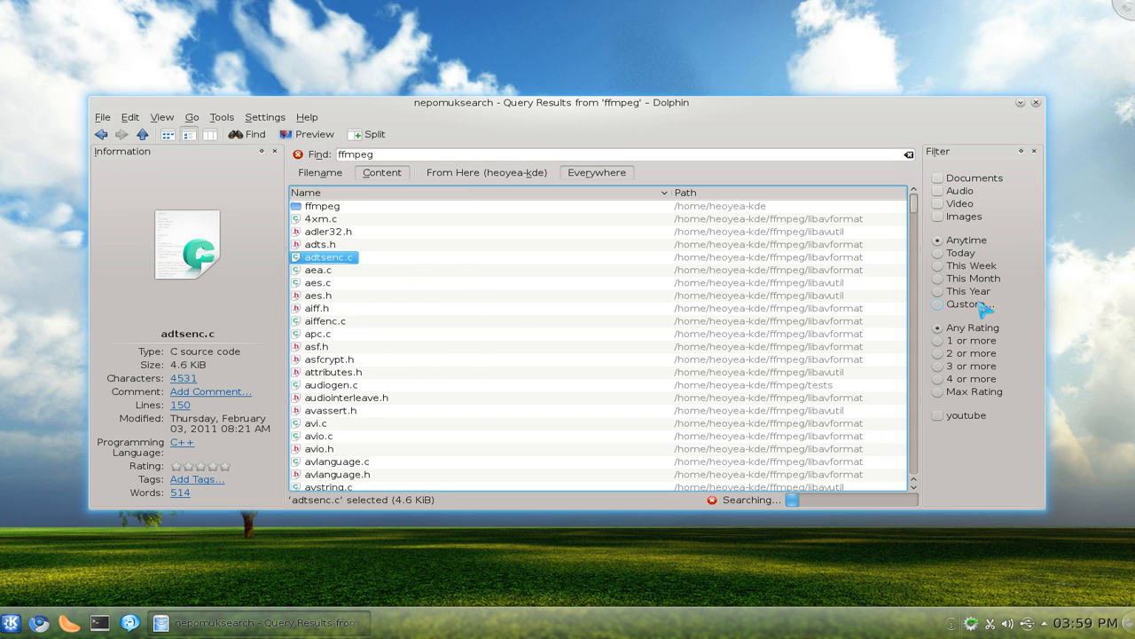
Dock the Filter panel above the Information panel, and return it to the other side of the file list.
drag(988, 157, 201, 295)
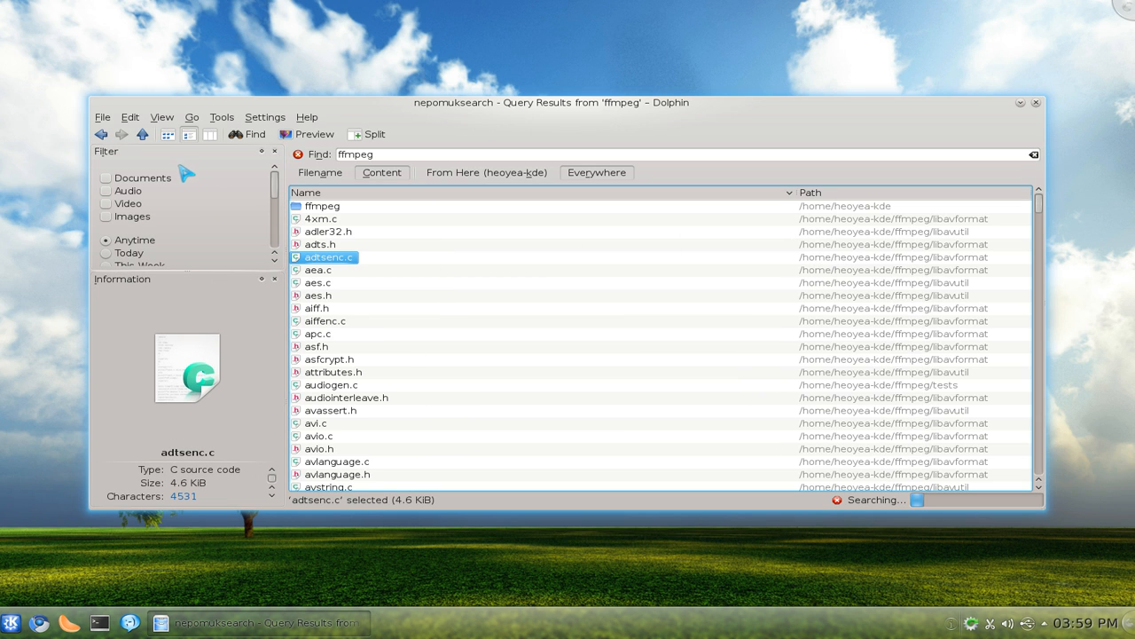
drag(202, 156, 1025, 263)
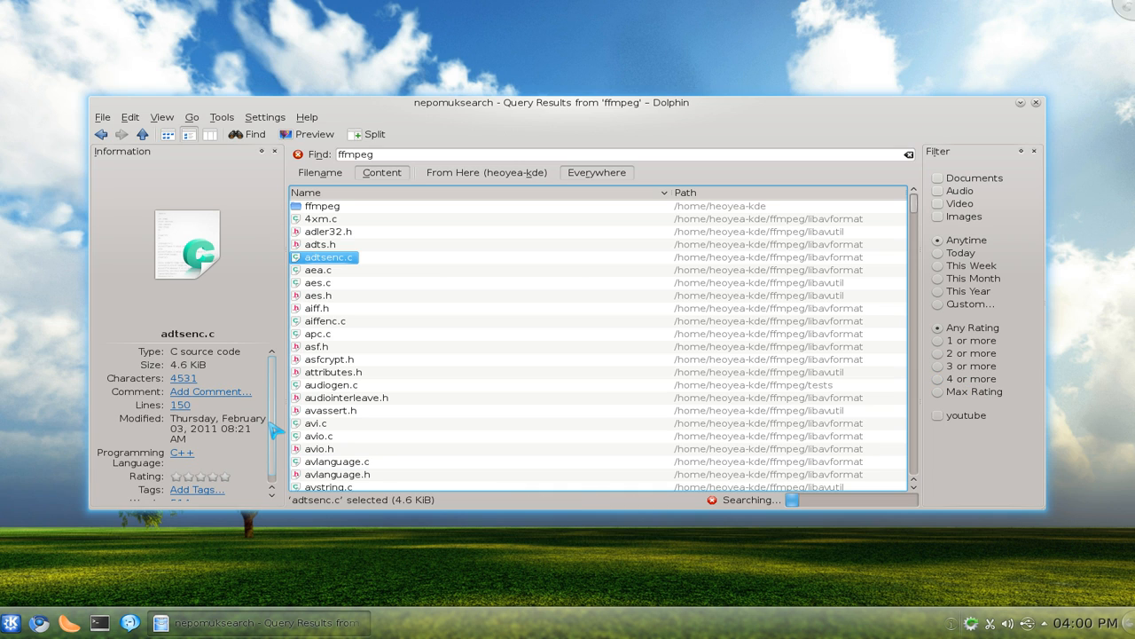
drag(275, 430, 278, 460)
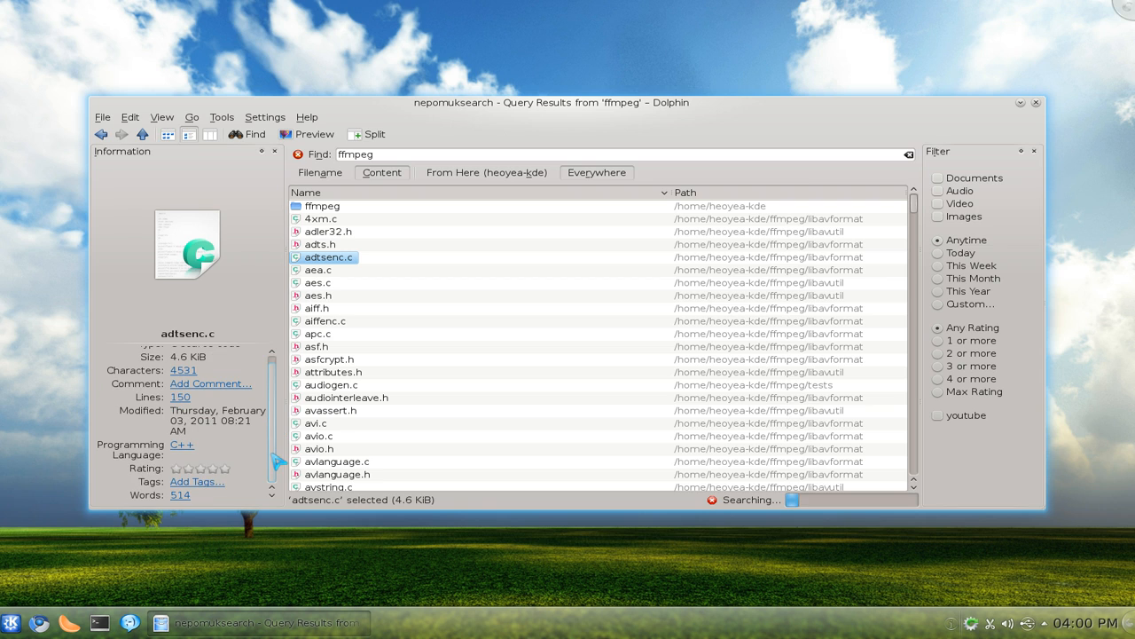
Clear and close the ffmpeg search to return to the Home folder, and select app.log to show its details.
double_click(397, 156)
key(BackSpace)
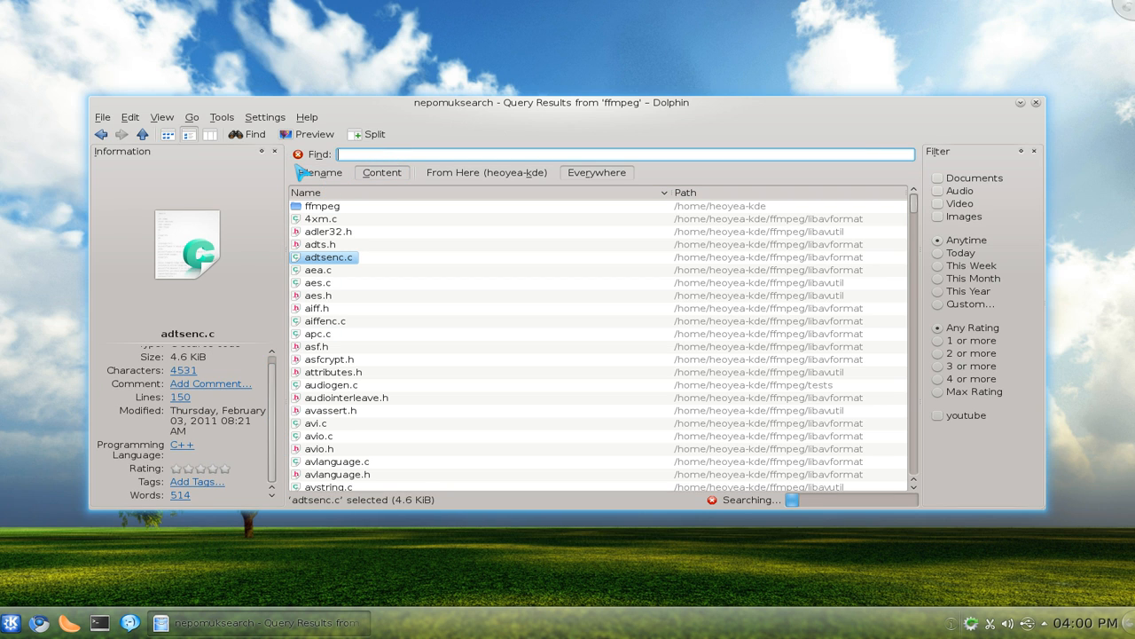
key(Return)
click(298, 153)
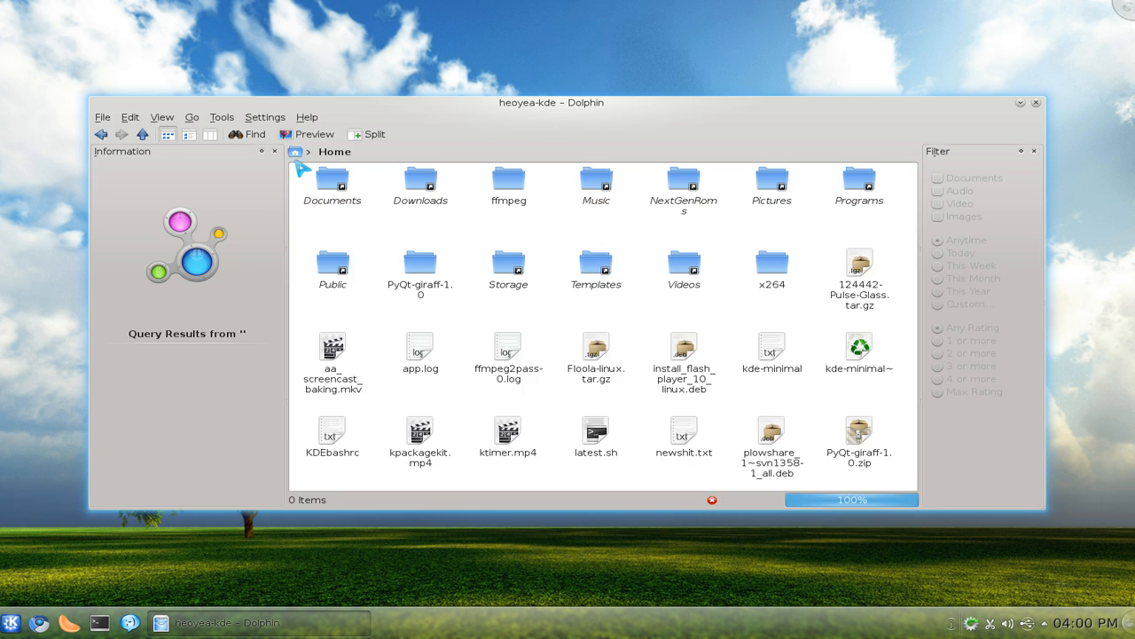
click(641, 383)
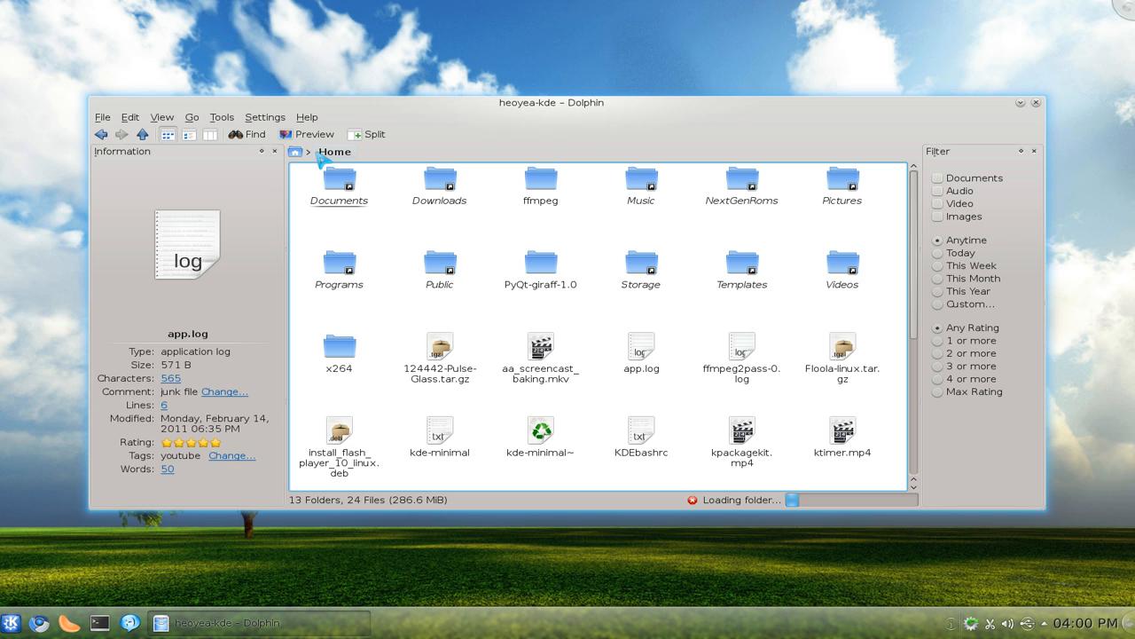
Search everywhere for "app", trying the Max Rating filter on file contents before switching the search to filenames.
click(261, 135)
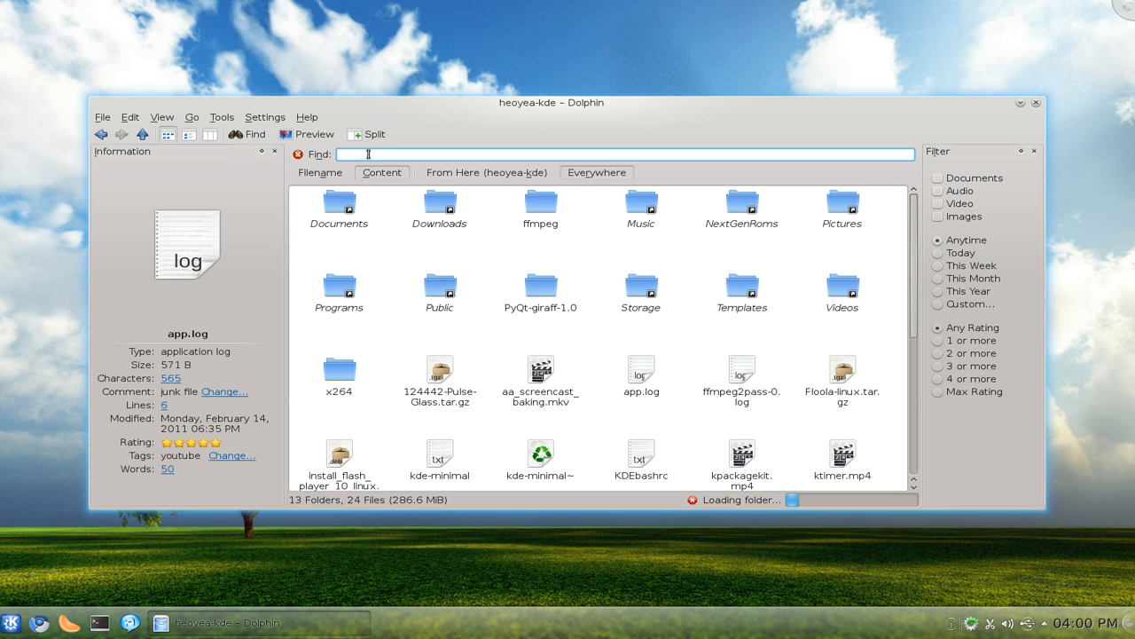
text(app)
click(940, 393)
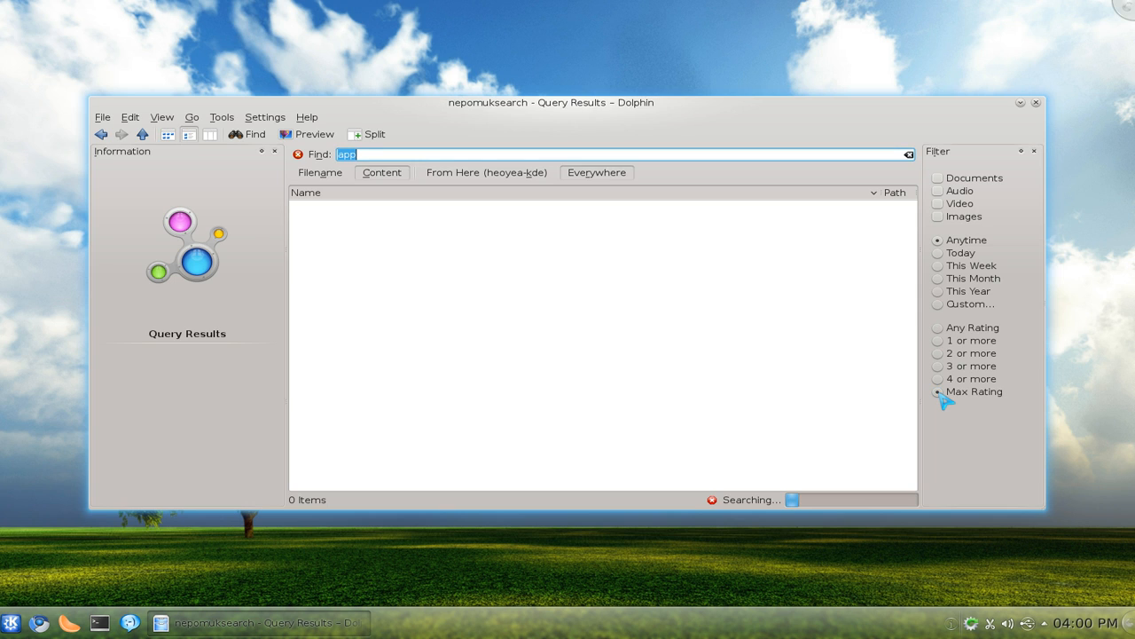
click(326, 177)
click(377, 154)
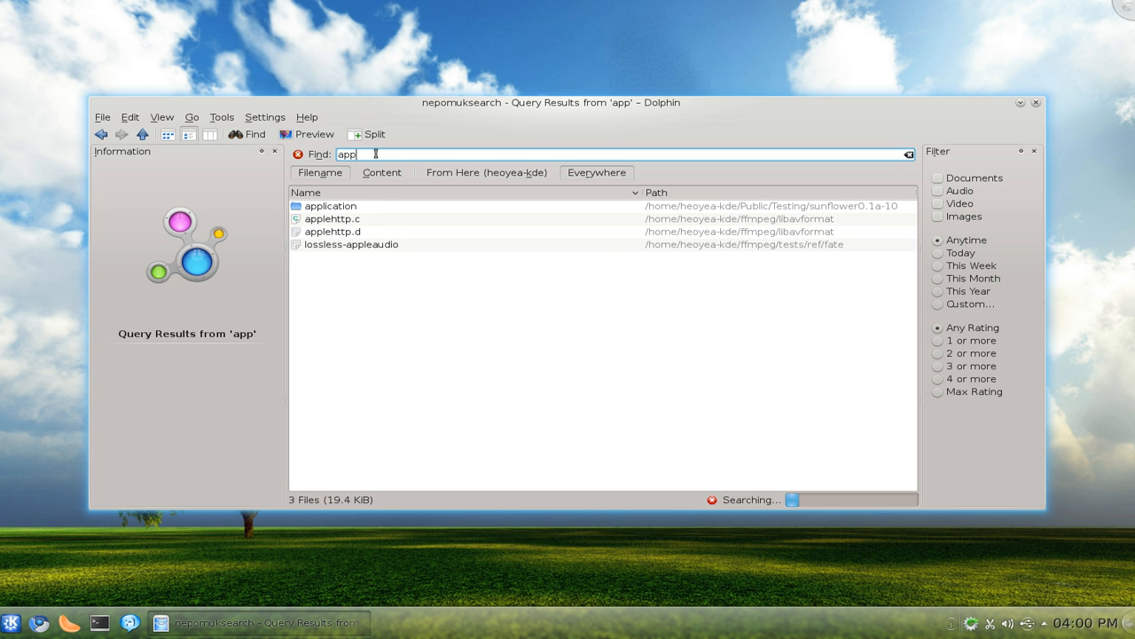
Limit the "app" filename results to Max Rating to inspect app.log, and compare them with the Any Rating results.
click(940, 393)
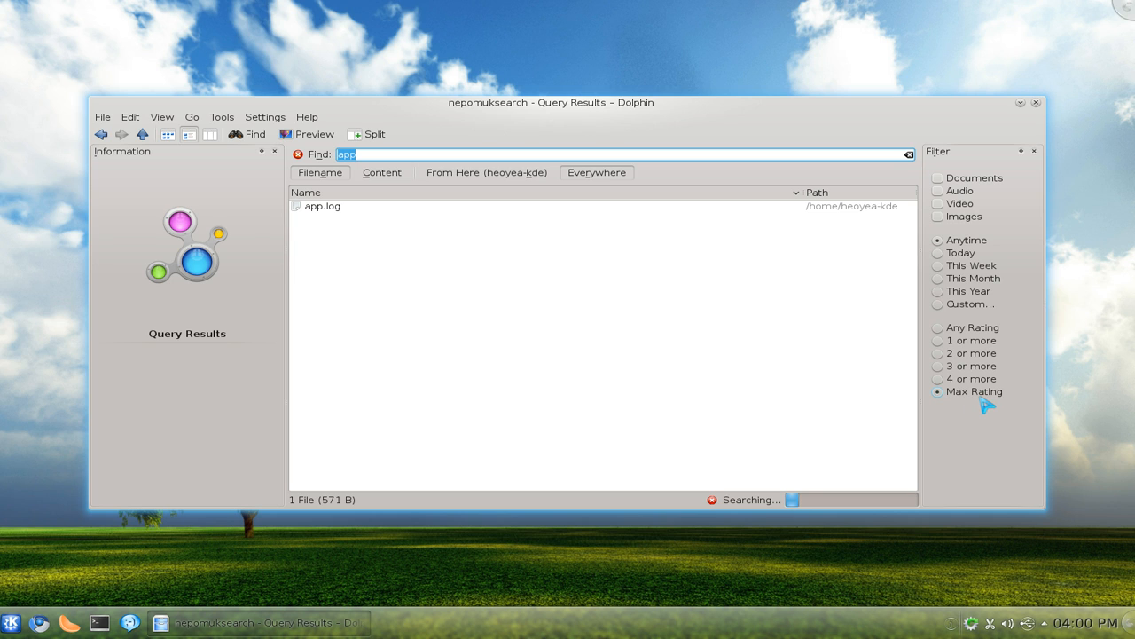
click(330, 211)
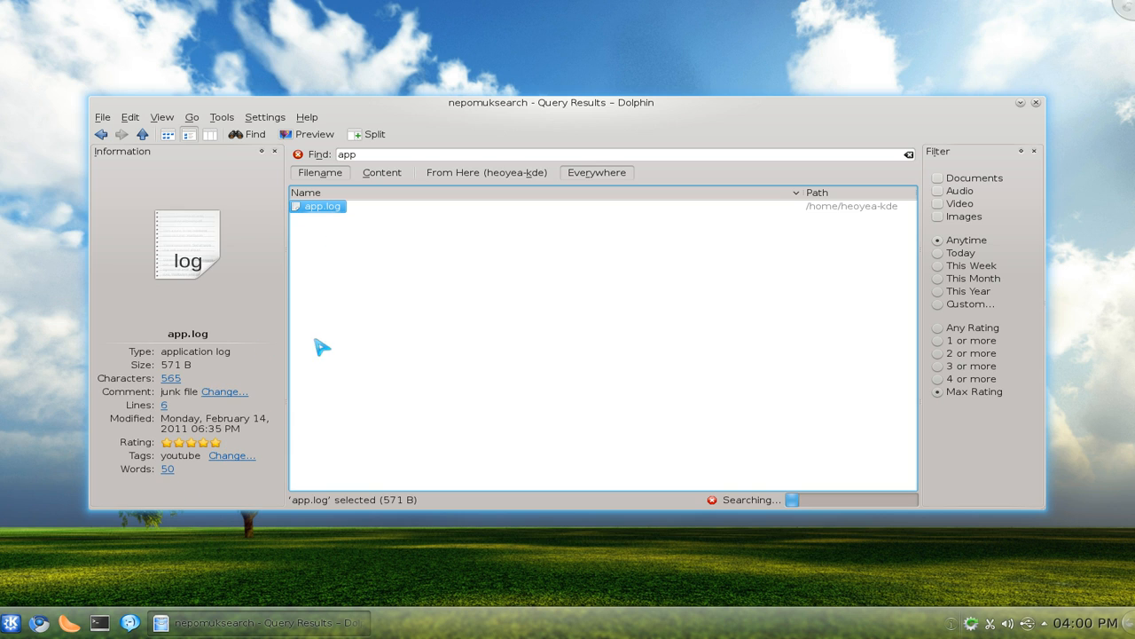
click(943, 330)
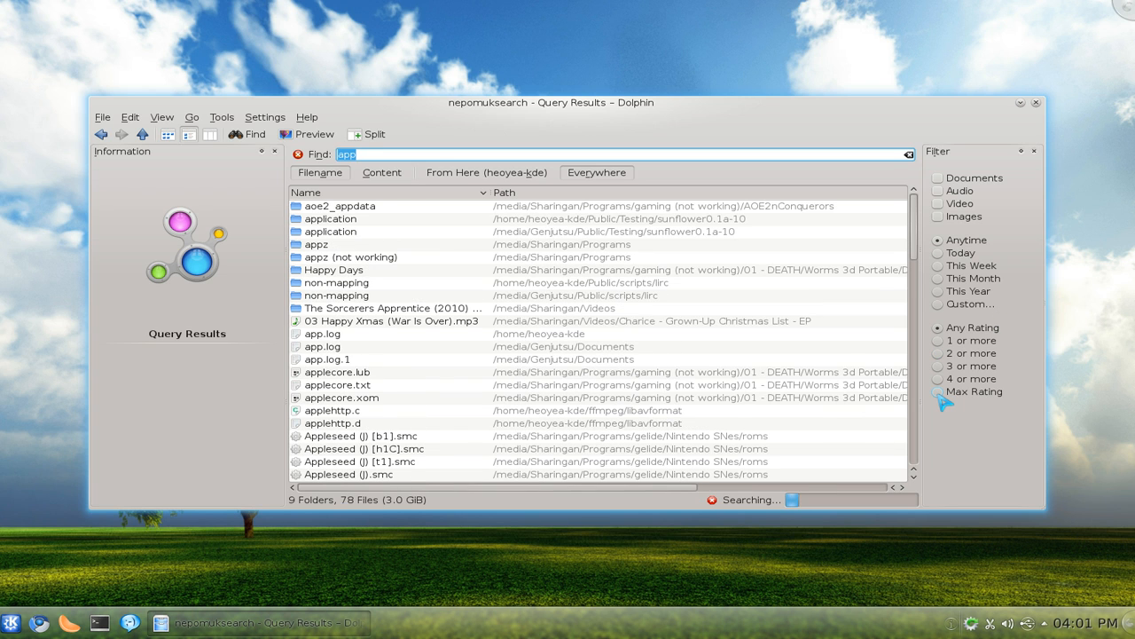
click(939, 393)
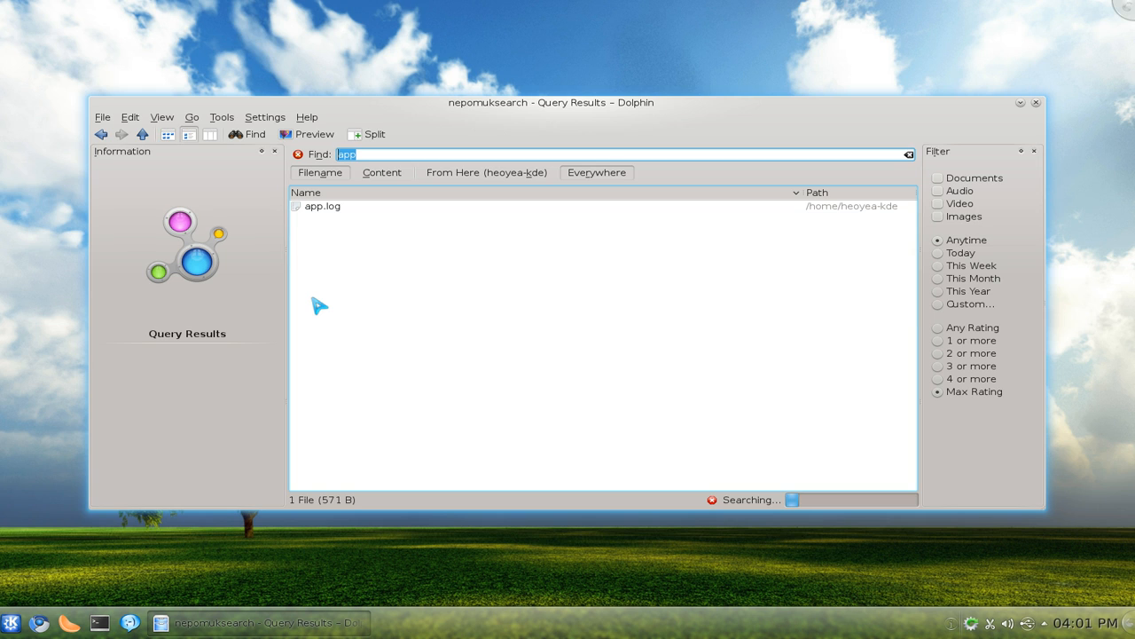
Replace the search text with "youtube" and filter the filename results by the youtube tag.
key(BackSpace)
text(youtube)
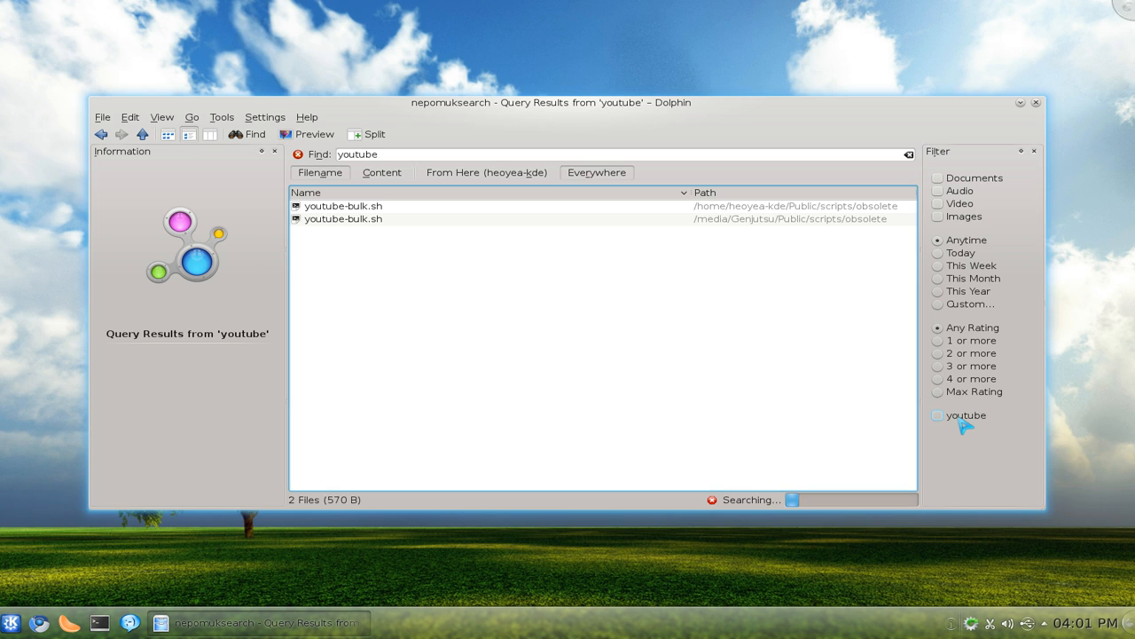
click(940, 417)
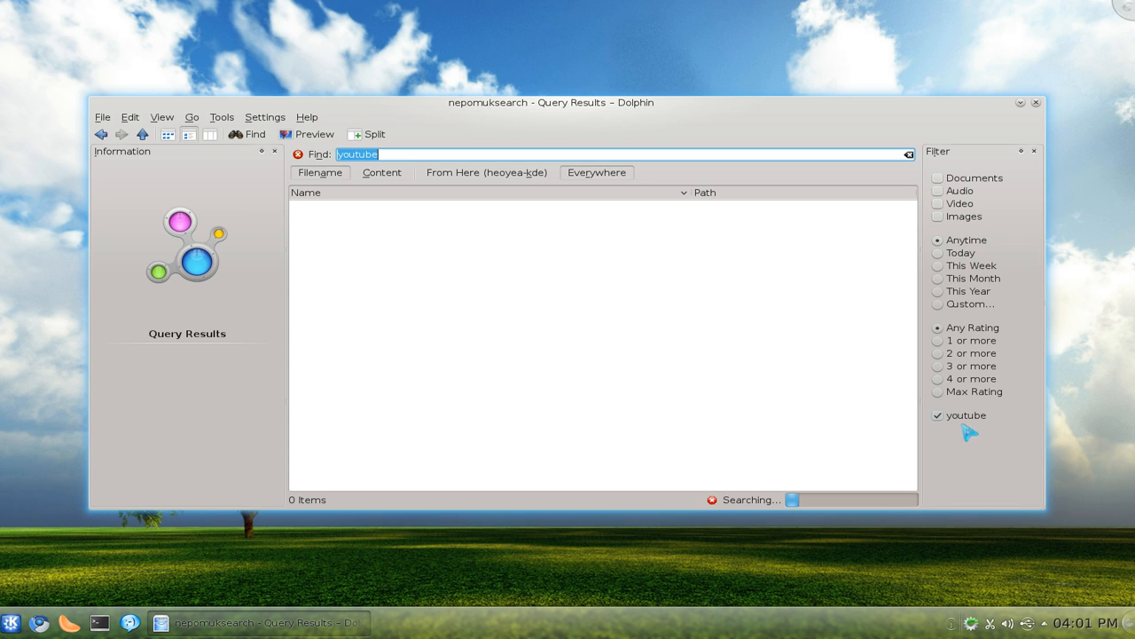
click(741, 400)
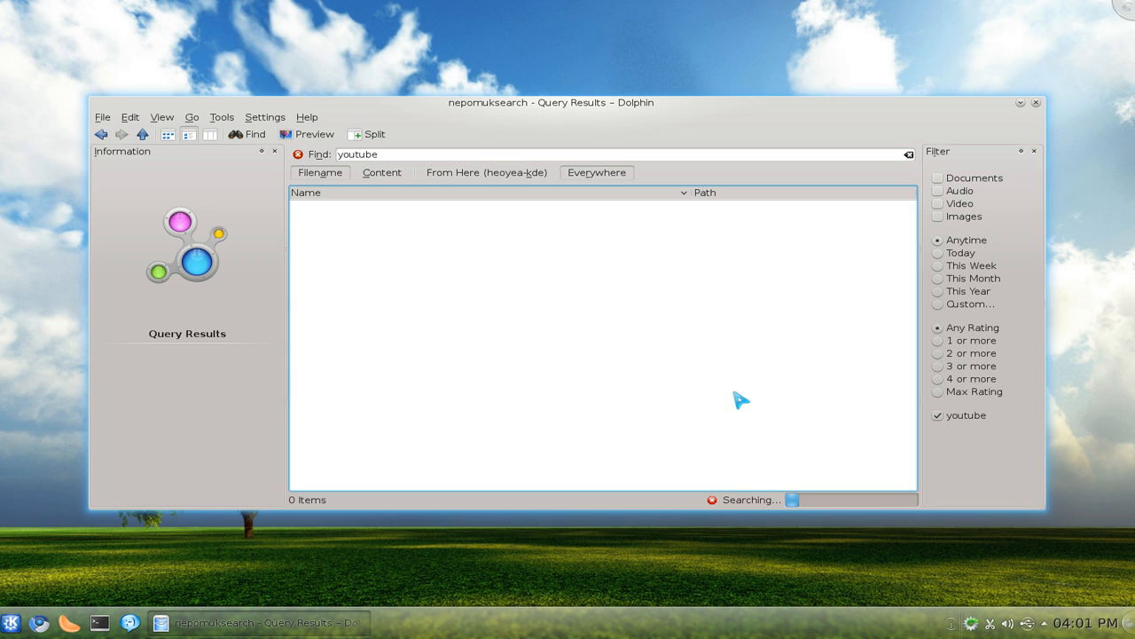